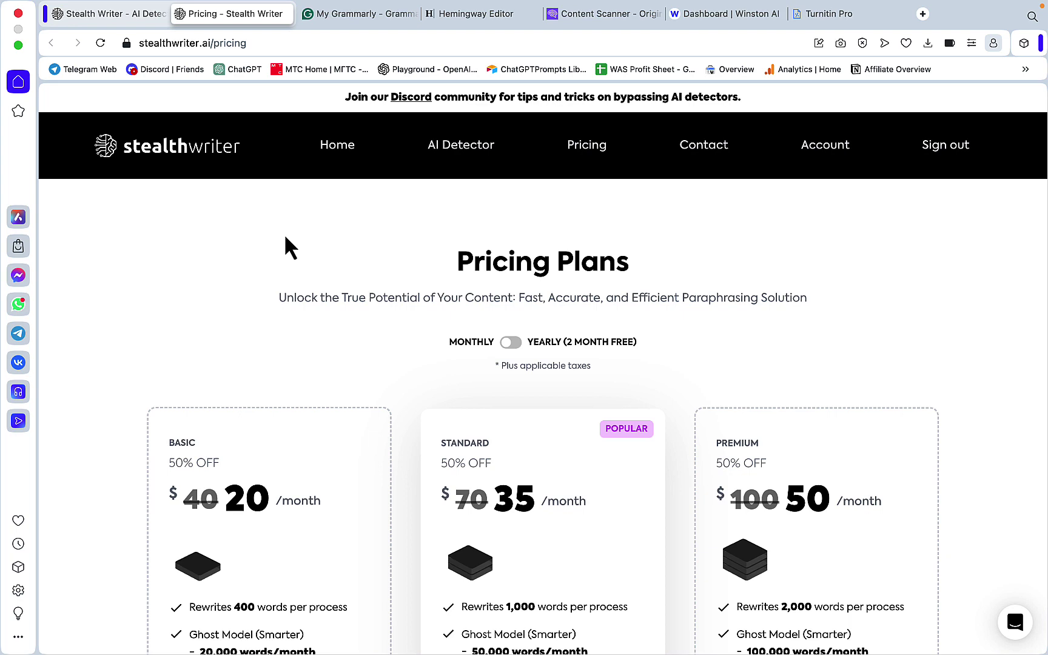
# Look over StealthWriter's AI Detector page
pyautogui.scroll(-3, 285, 238)
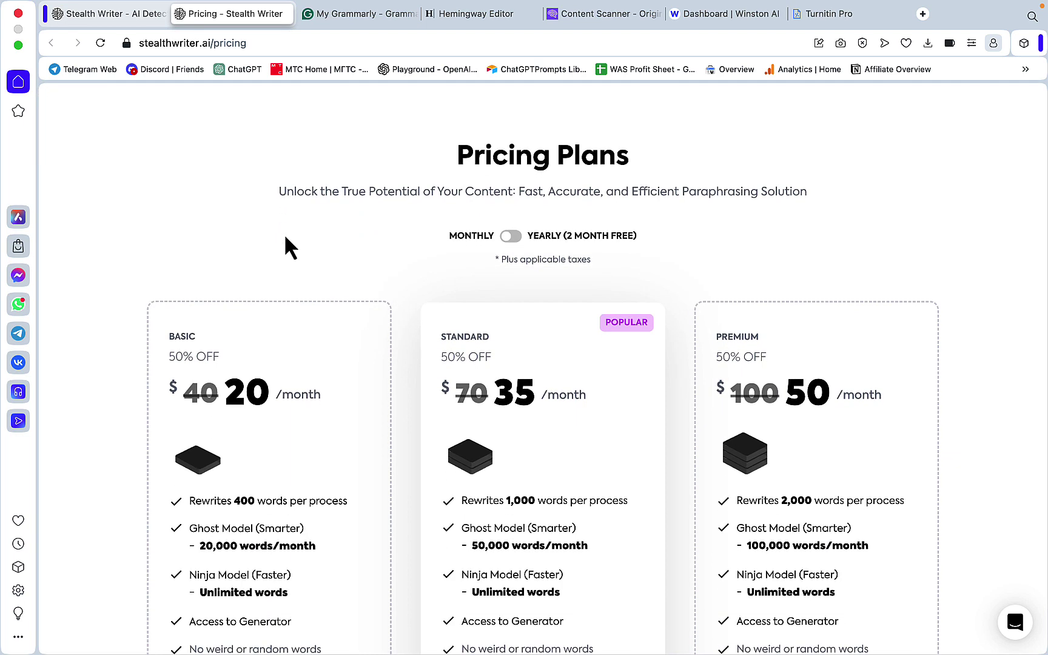
pyautogui.scroll(-1, 285, 238)
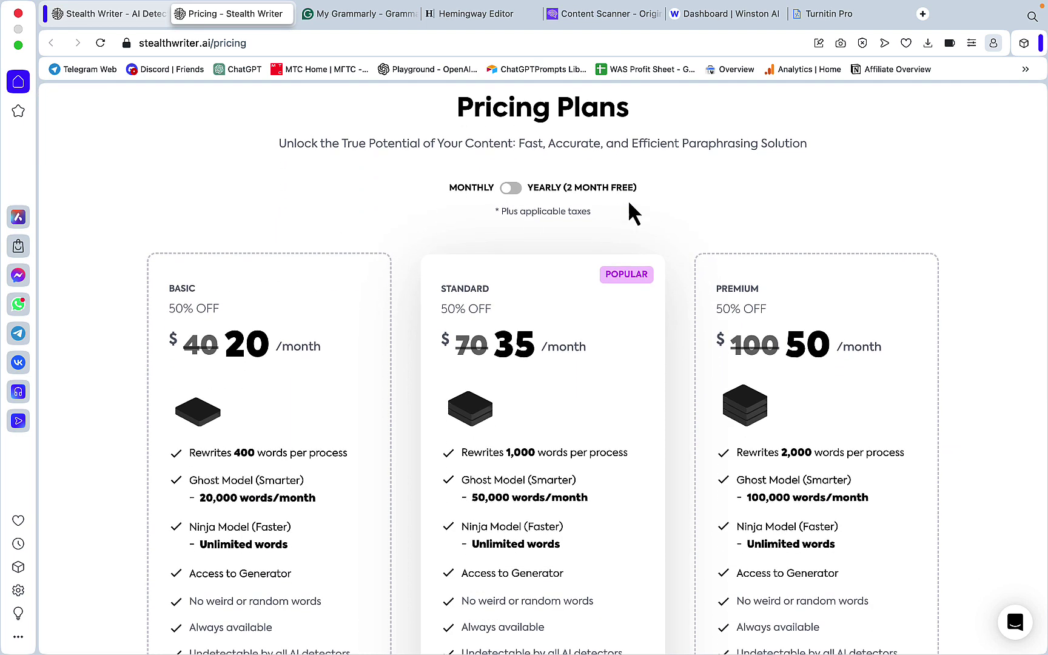
pyautogui.scroll(-2, 407, 364)
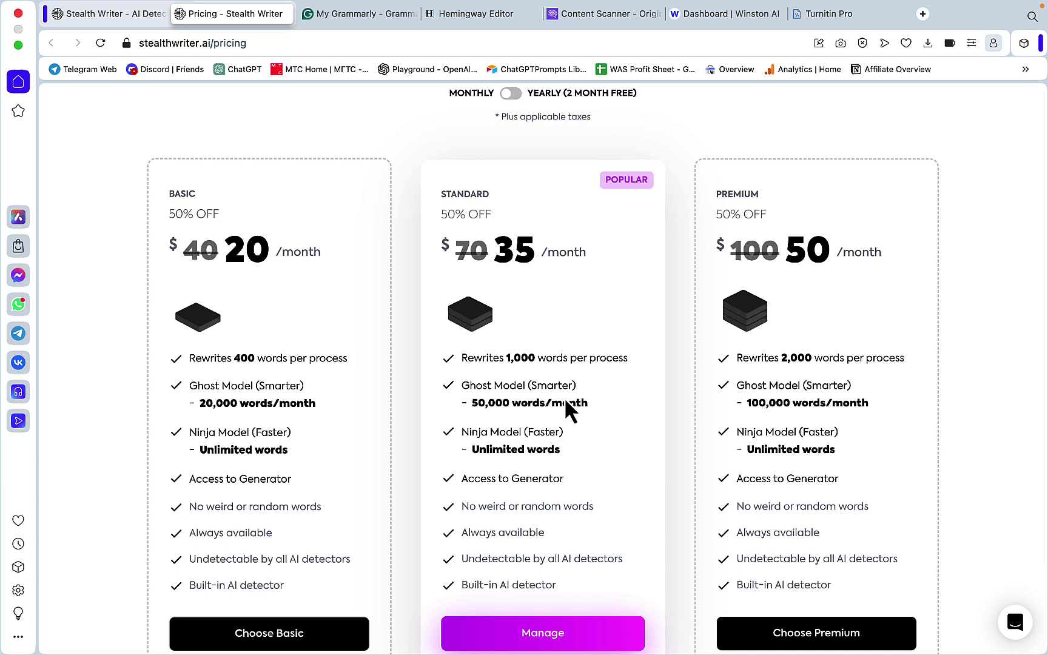
pyautogui.scroll(4, 564, 397)
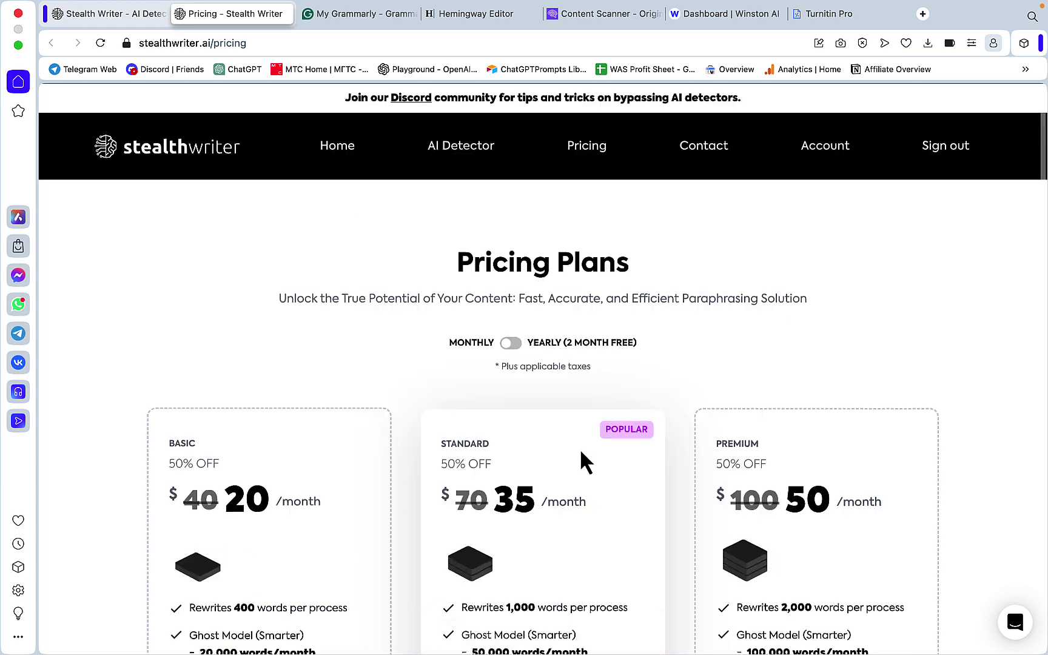
pyautogui.click(90, 17)
pyautogui.scroll(-1, 493, 479)
pyautogui.scroll(-3, 492, 479)
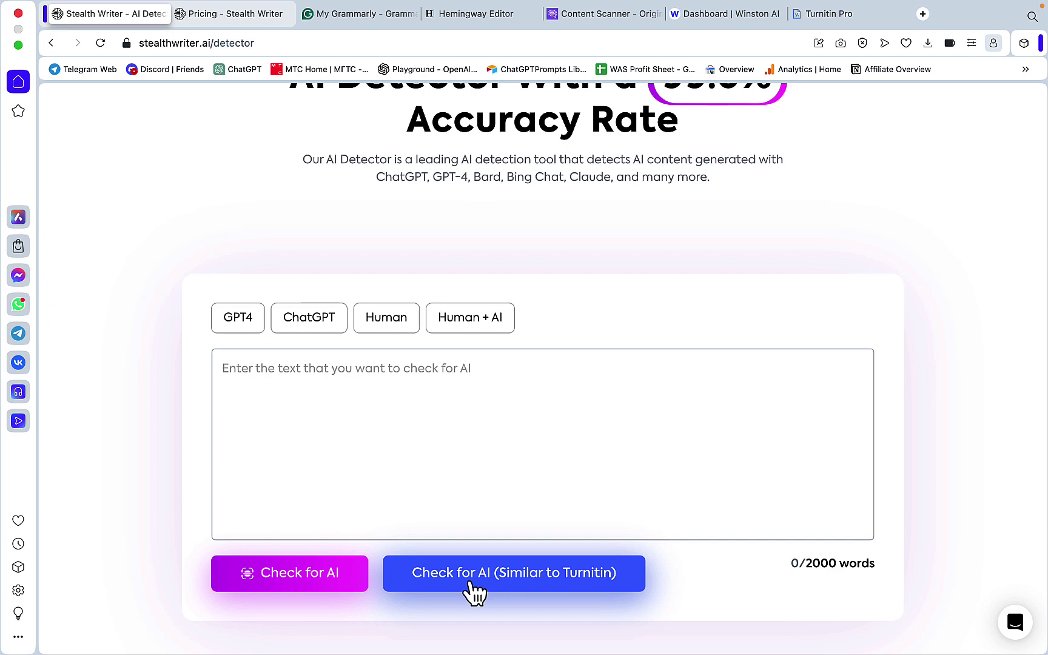
pyautogui.scroll(2, 489, 435)
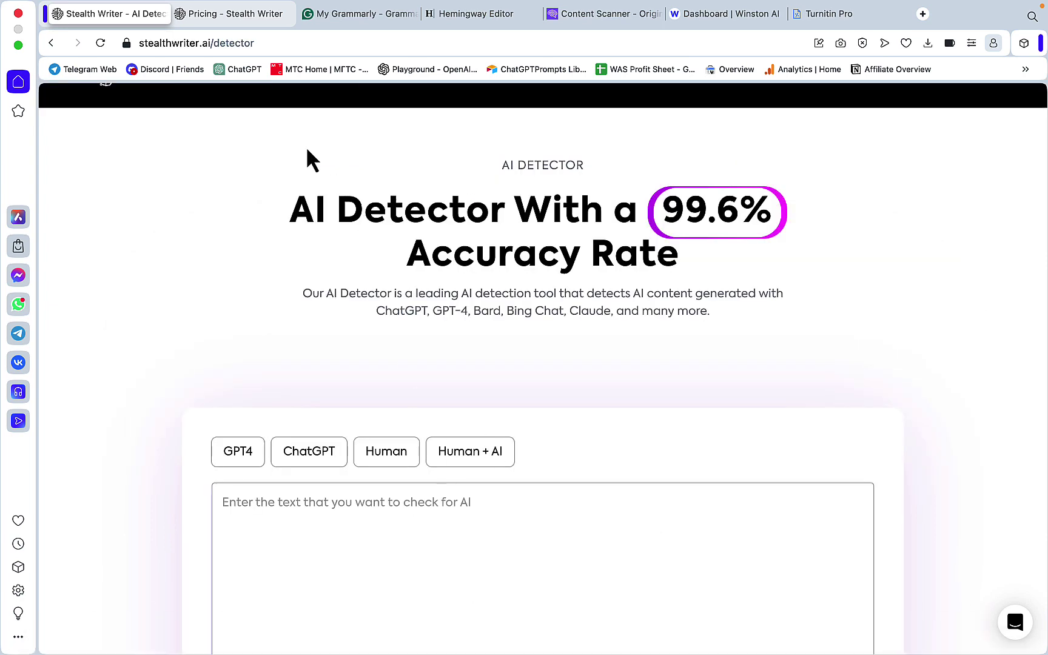
# Return to the home Humanizer and select the Ghost model at level 10
pyautogui.click(290, 91)
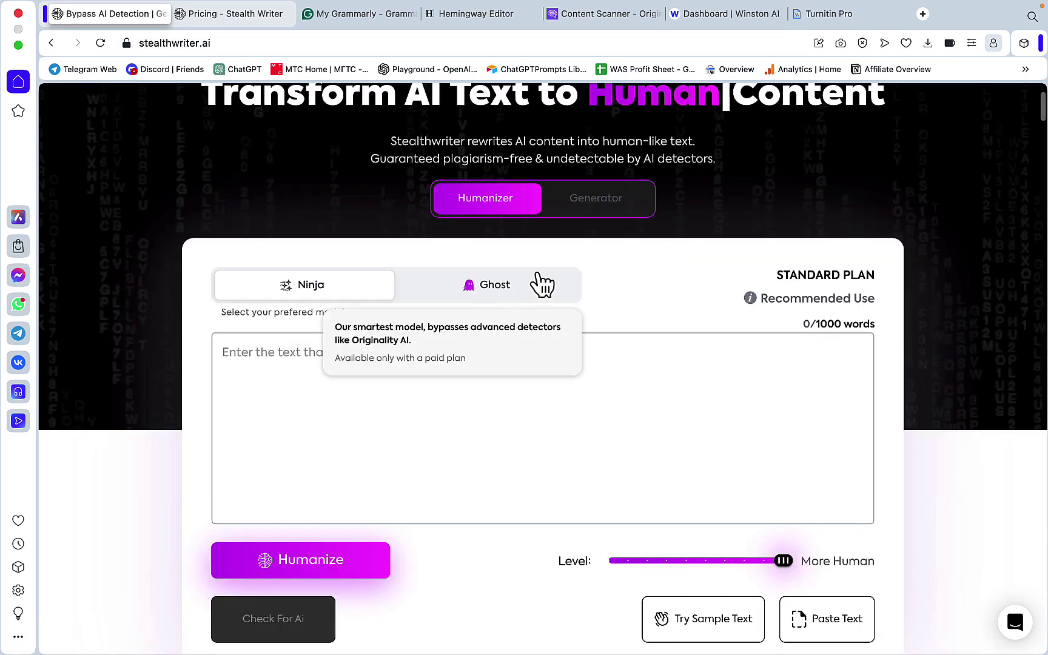
pyautogui.click(609, 212)
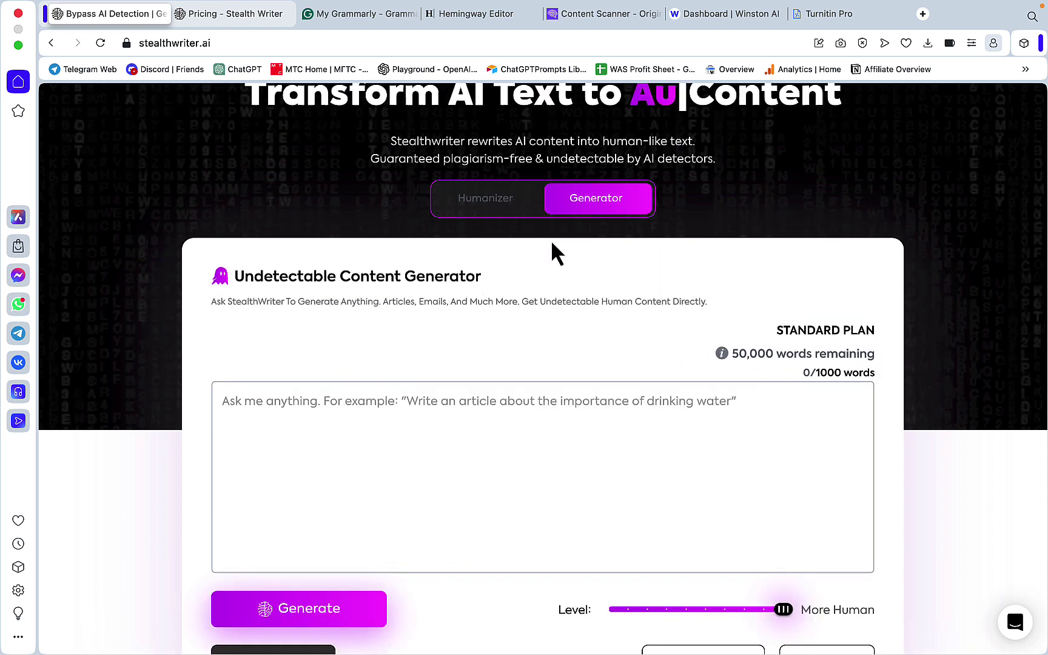
pyautogui.click(497, 200)
pyautogui.scroll(-1, 574, 336)
pyautogui.click(524, 232)
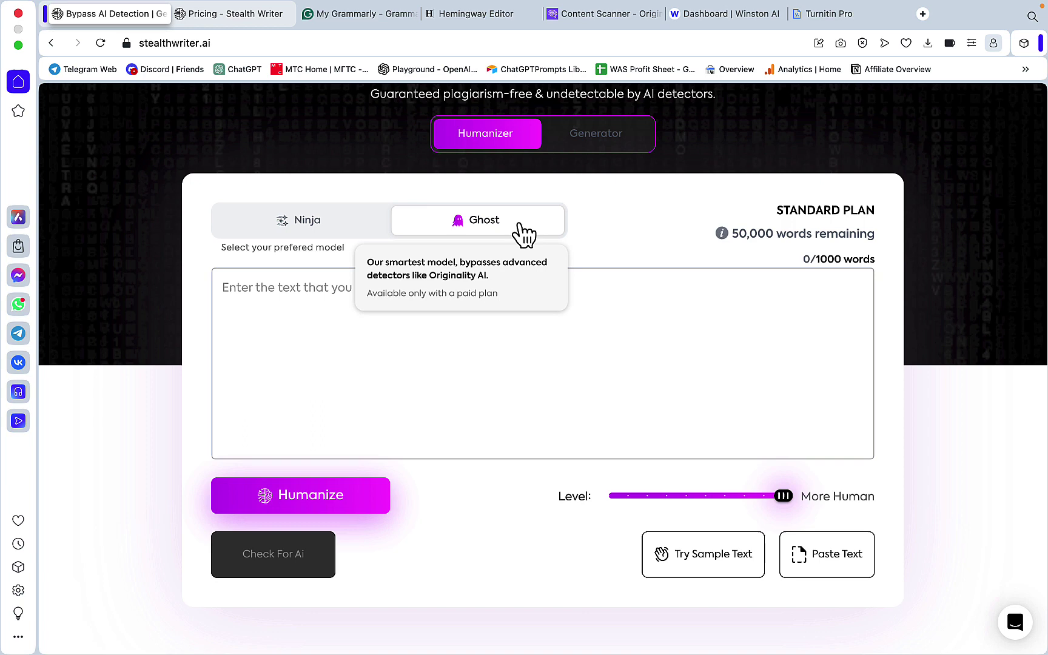
pyautogui.moveTo(703, 496); pyautogui.dragTo(798, 500)
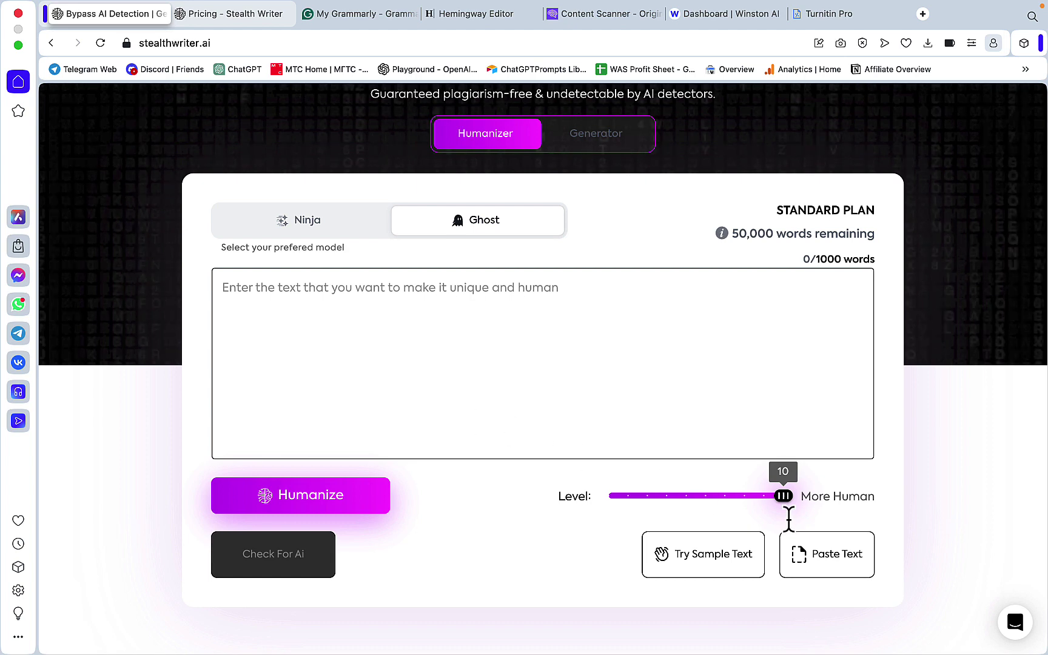
# Lower the Ghost level to 1 and paste the essay into the humanizer input
pyautogui.moveTo(788, 503); pyautogui.dragTo(605, 496)
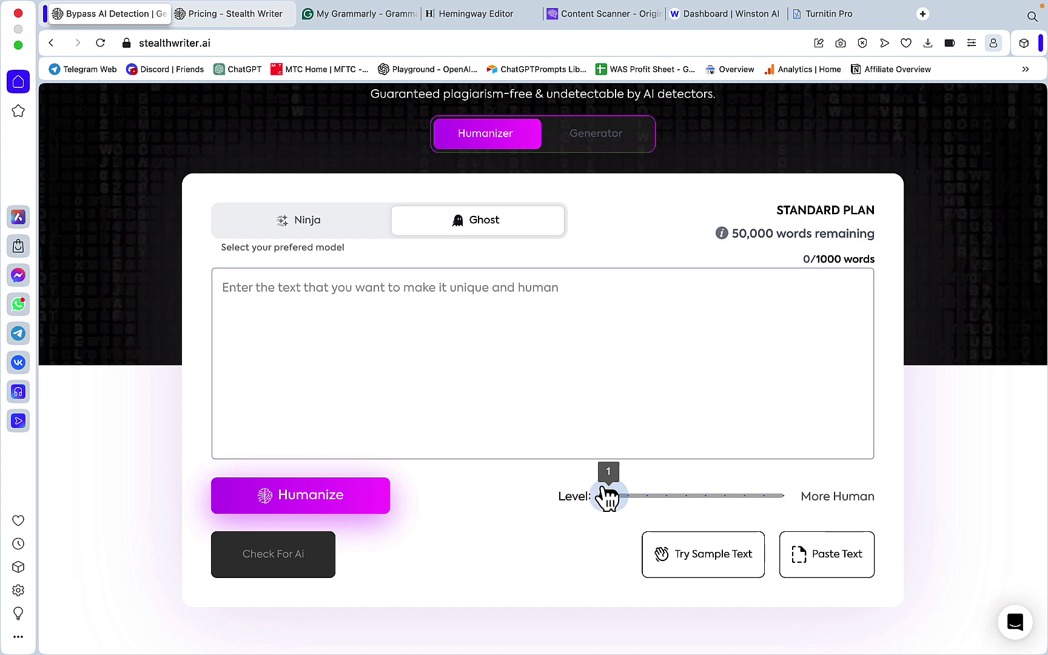
pyautogui.click(381, 290)
pyautogui.press('super+v')
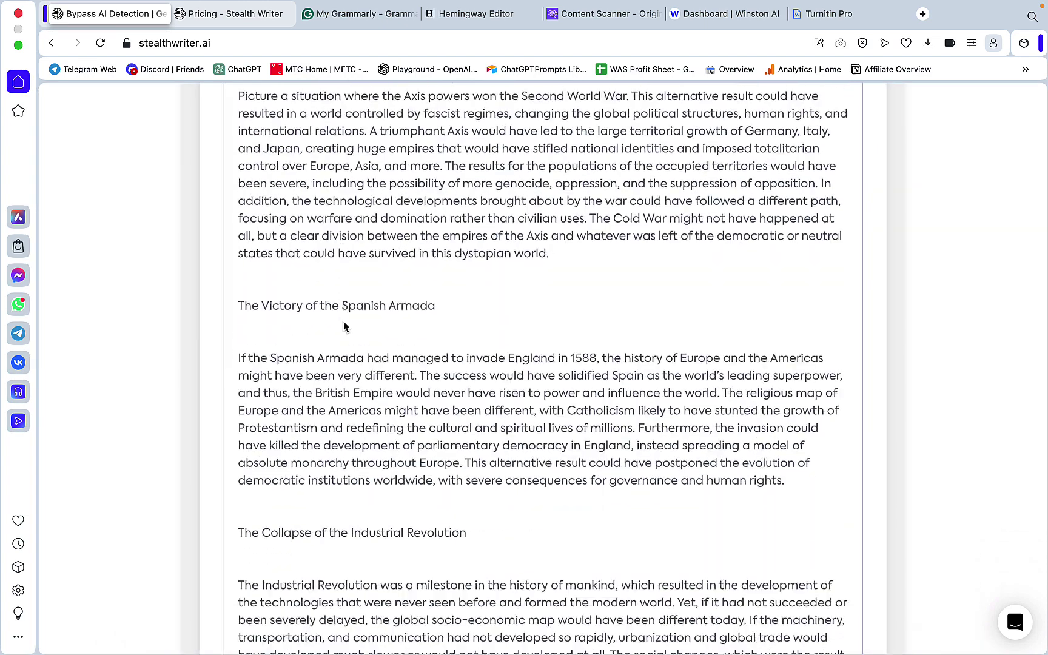
pyautogui.scroll(-7, 343, 326)
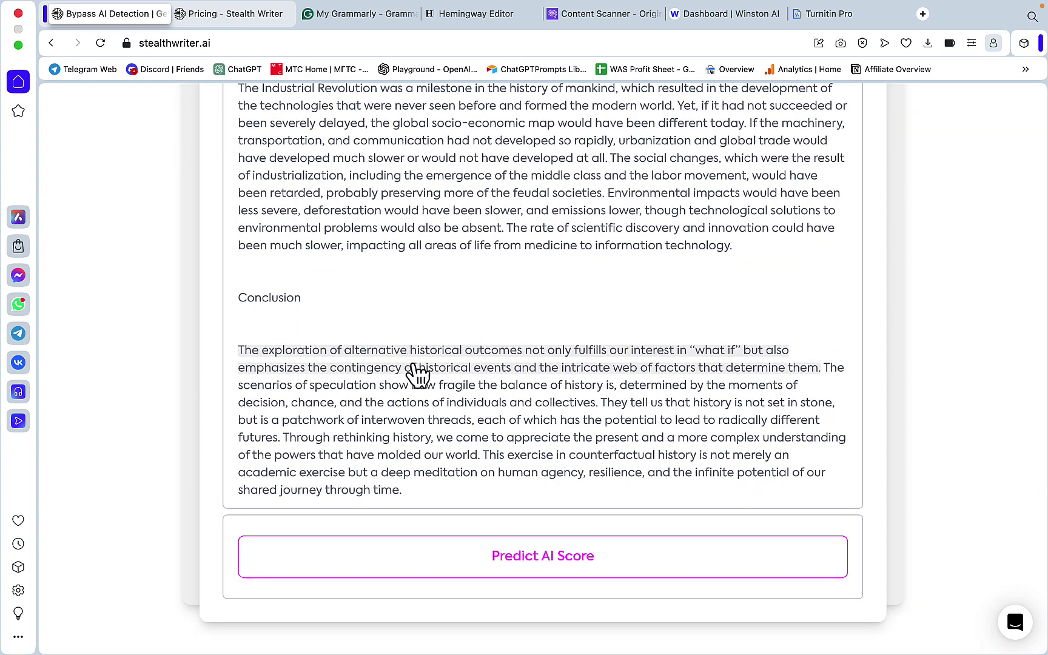
pyautogui.scroll(3, 449, 394)
pyautogui.scroll(-5, 450, 397)
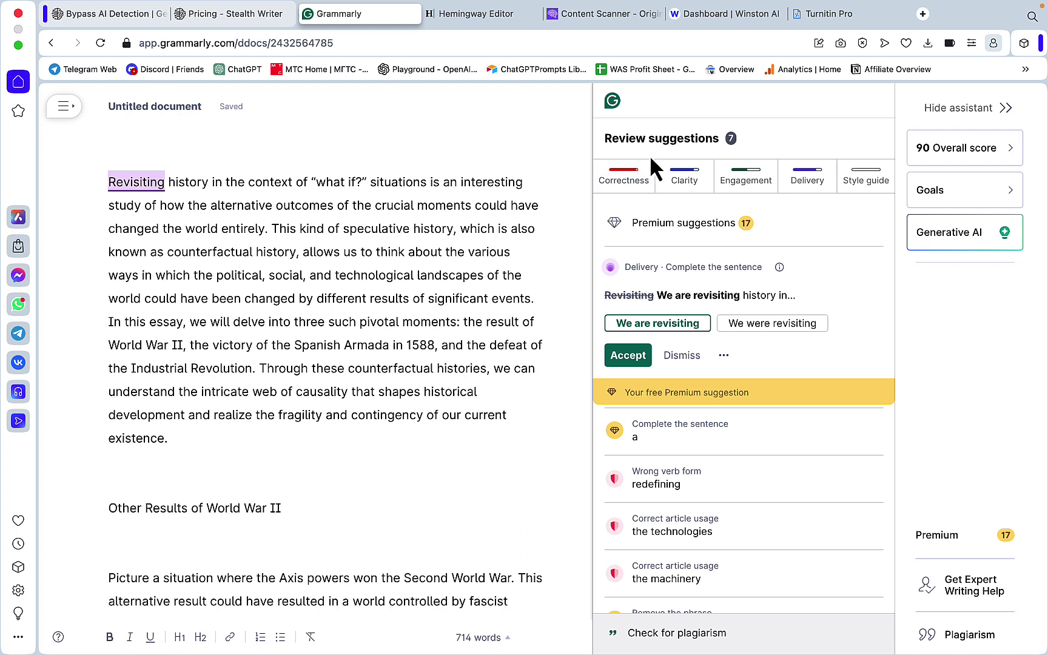
# Review the output's Grammarly correctness suggestions and get its Hemingway grade (Grade 15)
pyautogui.click(628, 182)
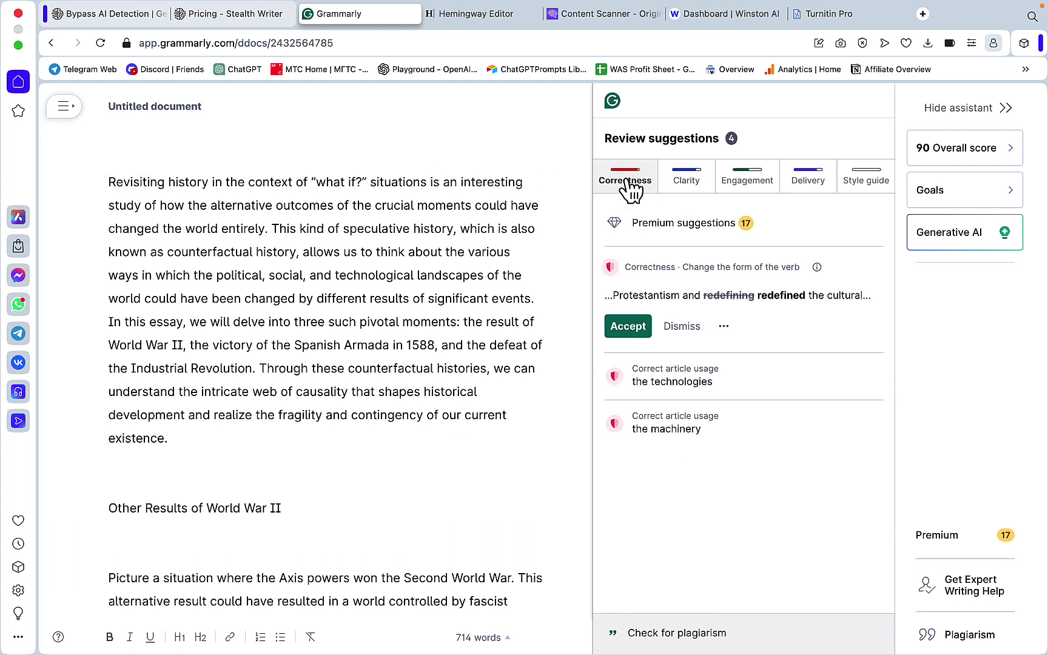
pyautogui.click(461, 13)
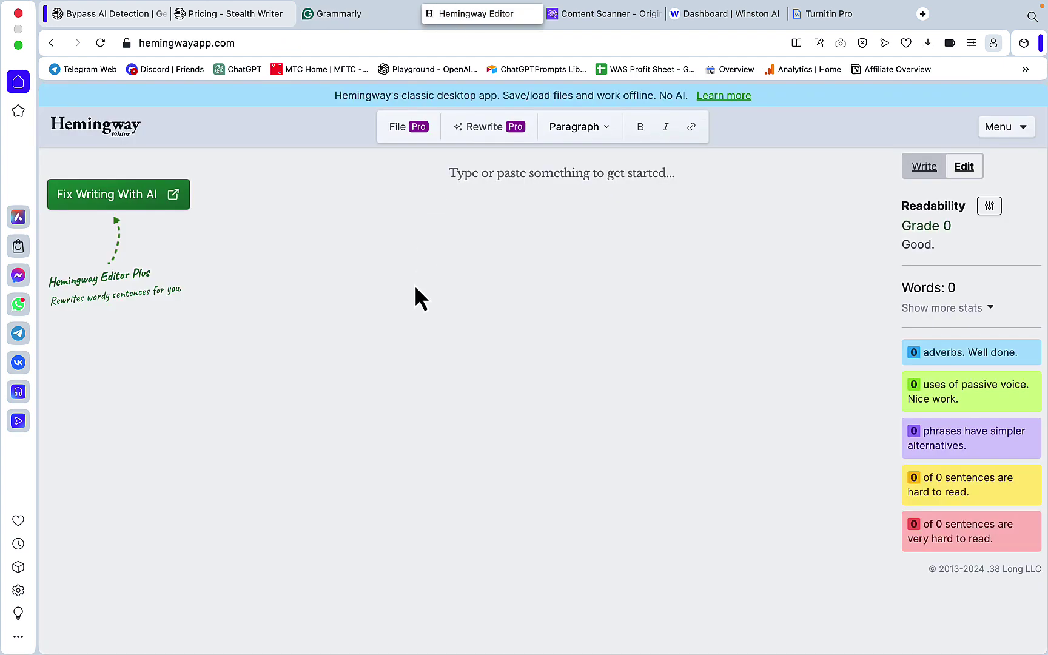
pyautogui.press('super+v')
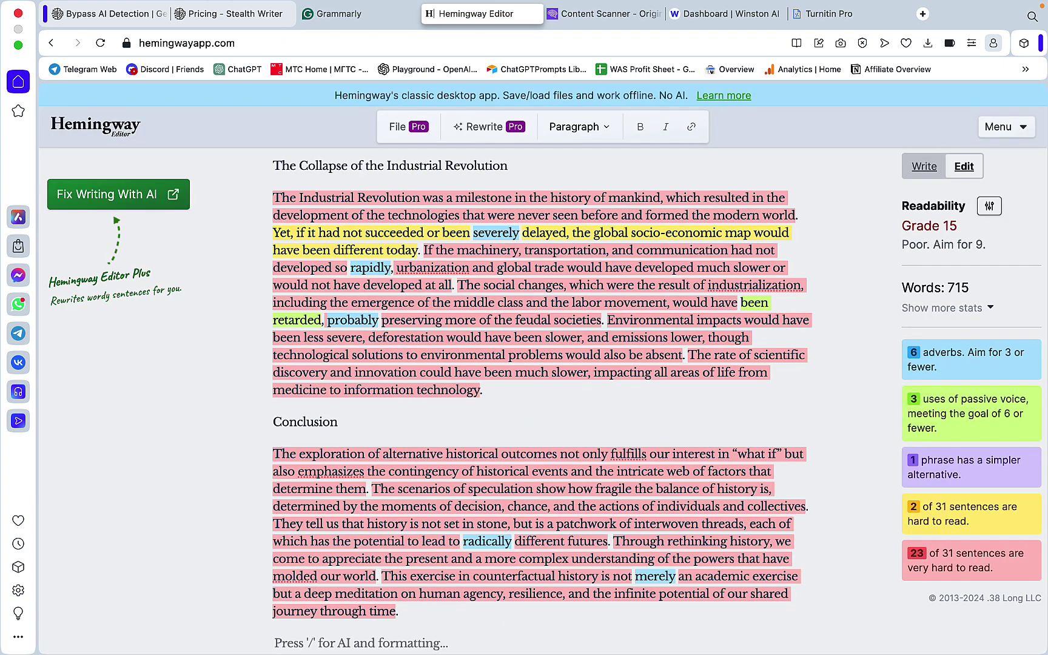
# Scan the humanized essay in Originality.ai with plagiarism off, on Standard 2.0 and Turbo 3.0
pyautogui.click(615, 18)
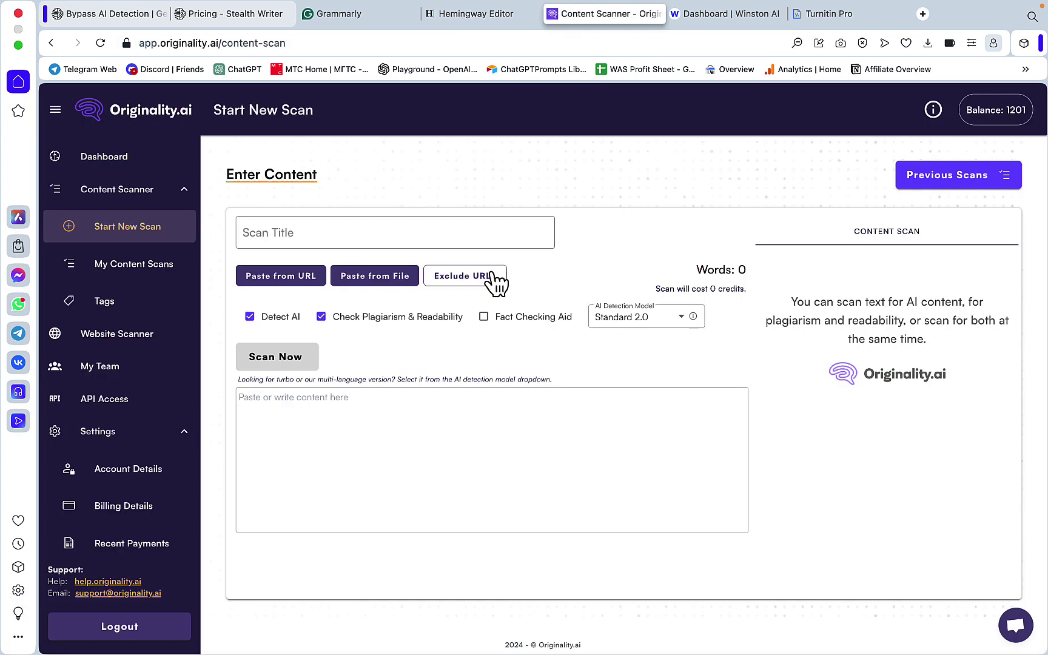
pyautogui.click(344, 398)
pyautogui.click(321, 316)
pyautogui.press('super+v')
pyautogui.click(277, 357)
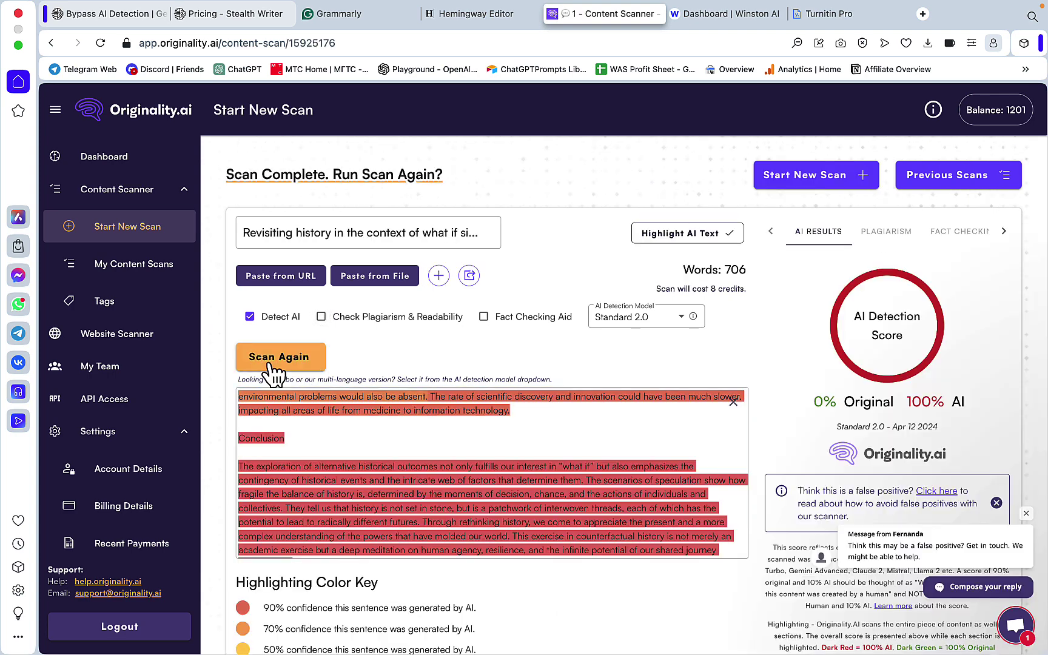
pyautogui.click(278, 357)
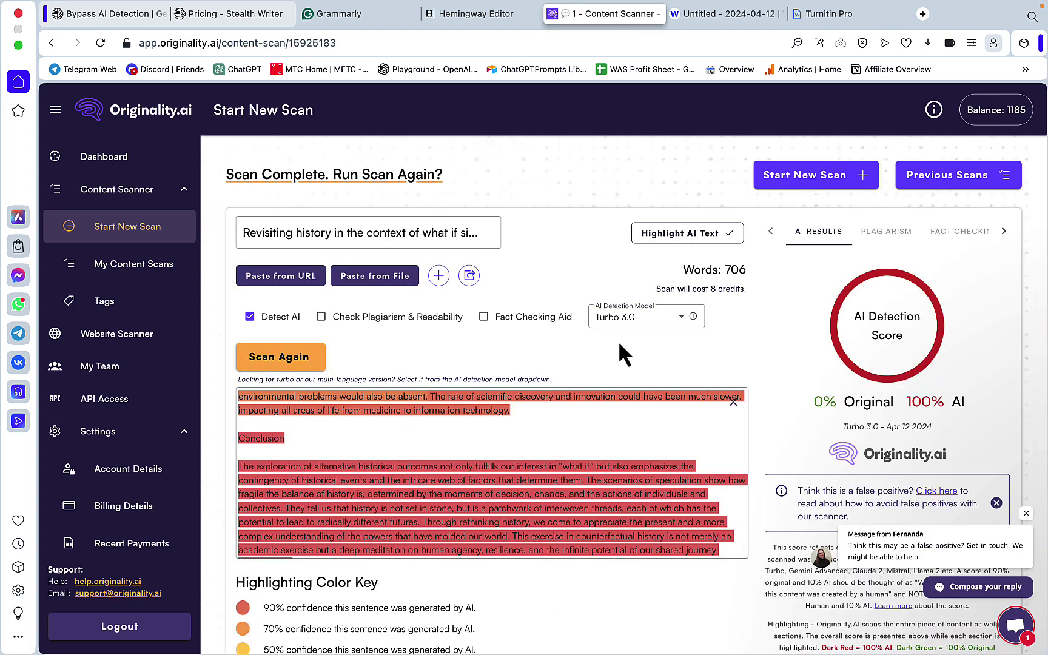
pyautogui.moveTo(632, 396)
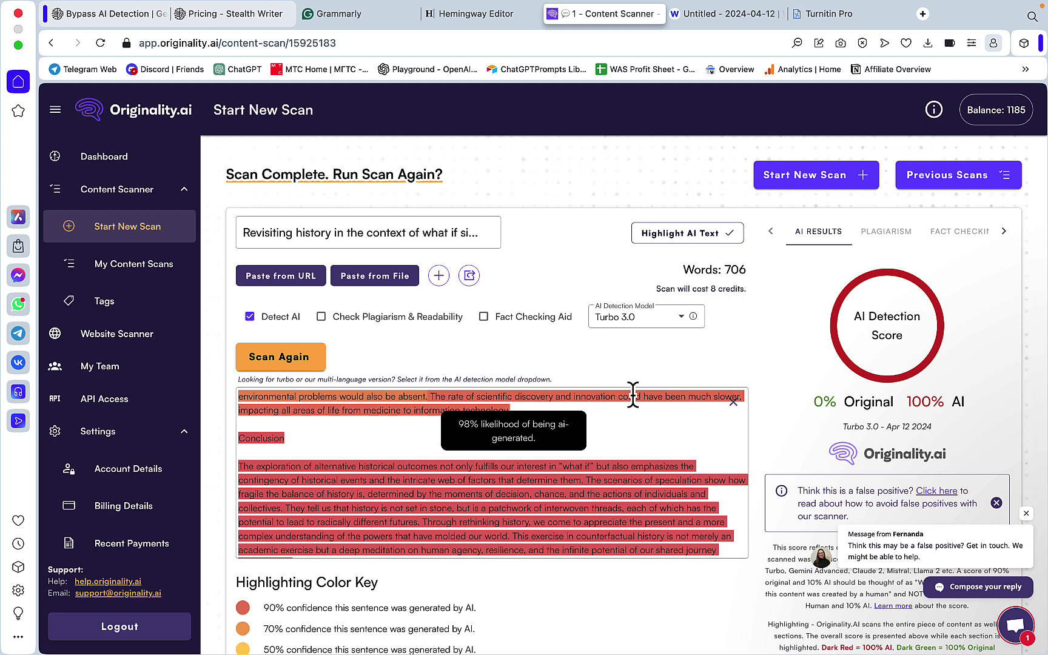
# Read Winston AI's 9% human score for the humanized essay
pyautogui.click(714, 18)
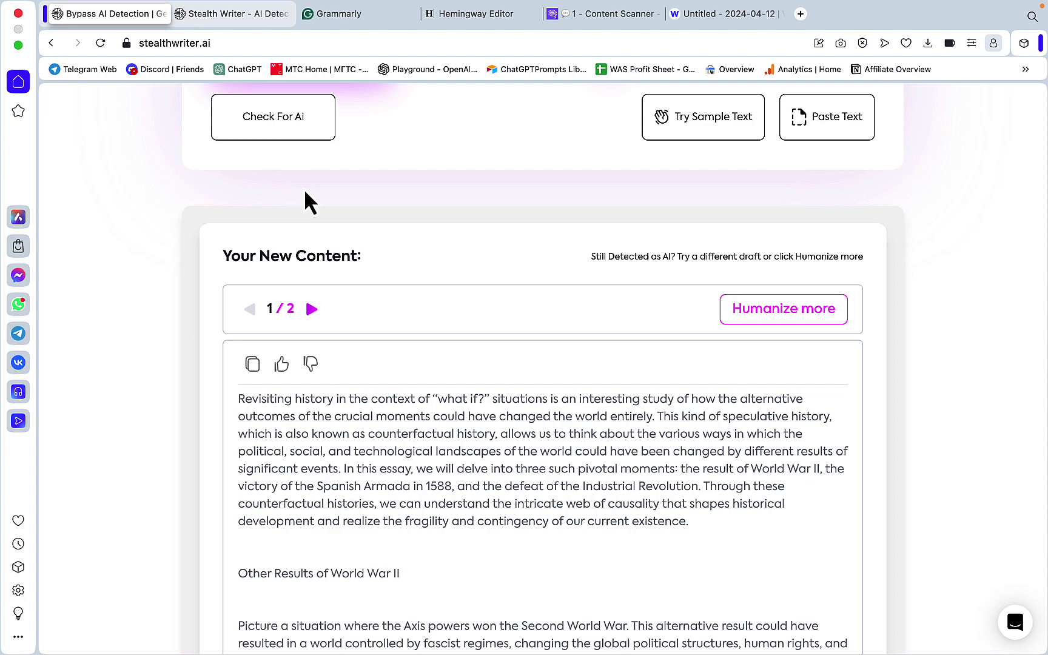
# Paste the 715-word essay into StealthWriter's AI Detector and run the Turnitin-style check (100% AI)
pyautogui.click(260, 19)
pyautogui.scroll(-3, 366, 388)
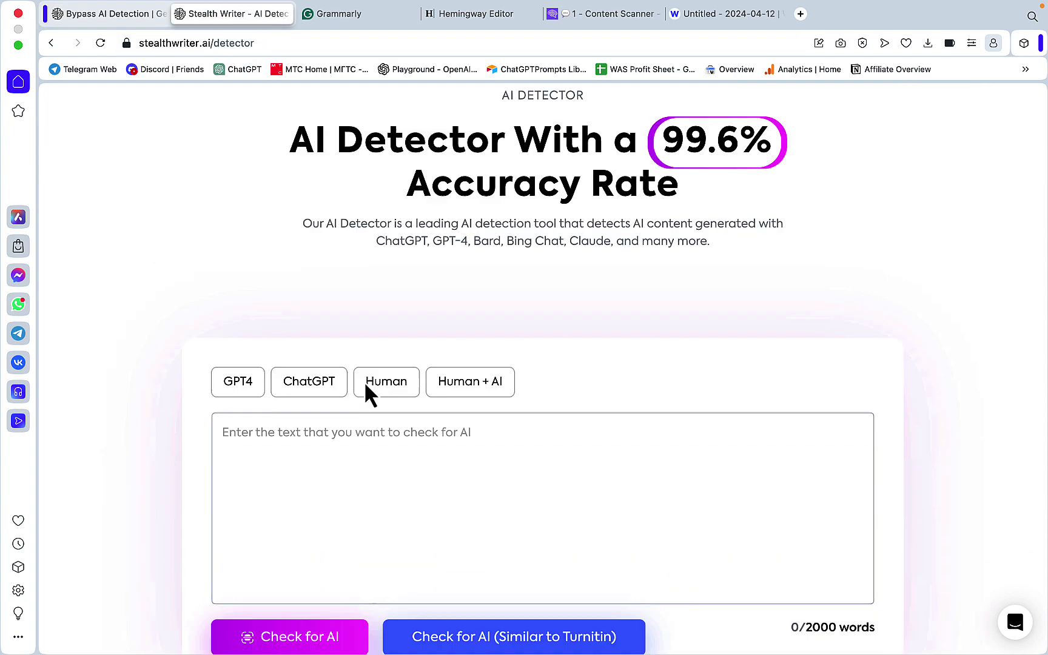
pyautogui.scroll(-1, 367, 388)
pyautogui.click(319, 412)
pyautogui.press('super+v')
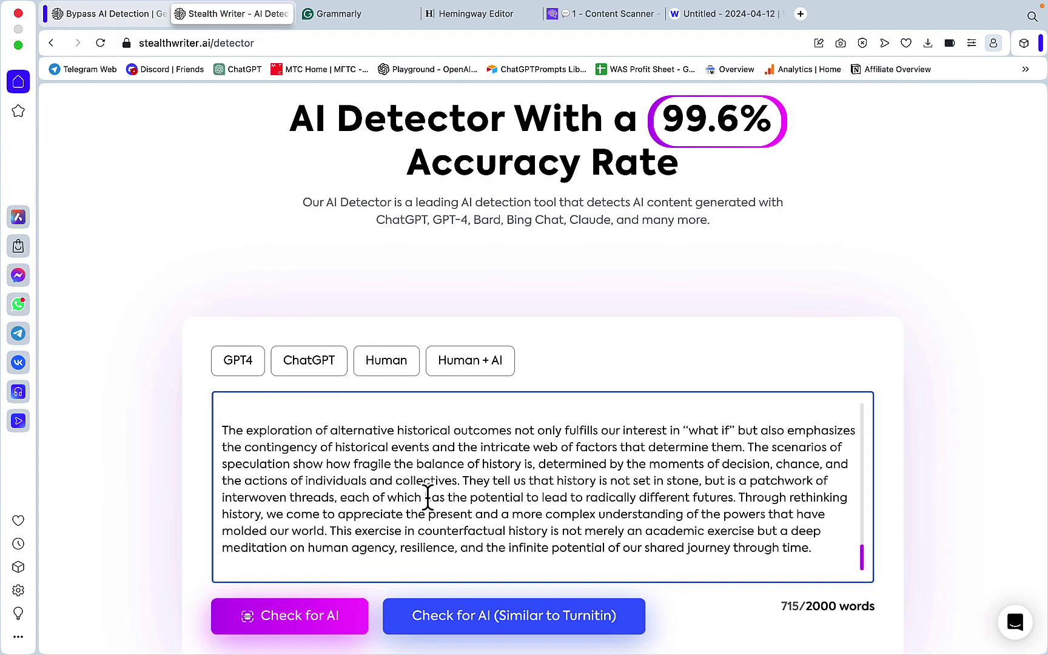
pyautogui.scroll(-6, 506, 507)
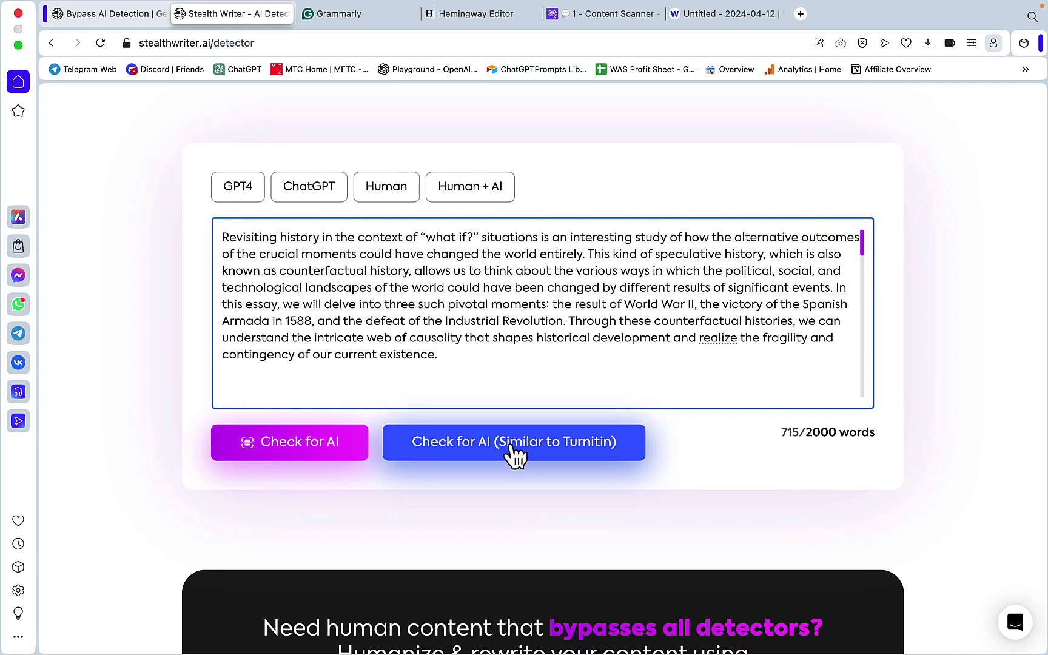
pyautogui.click(536, 453)
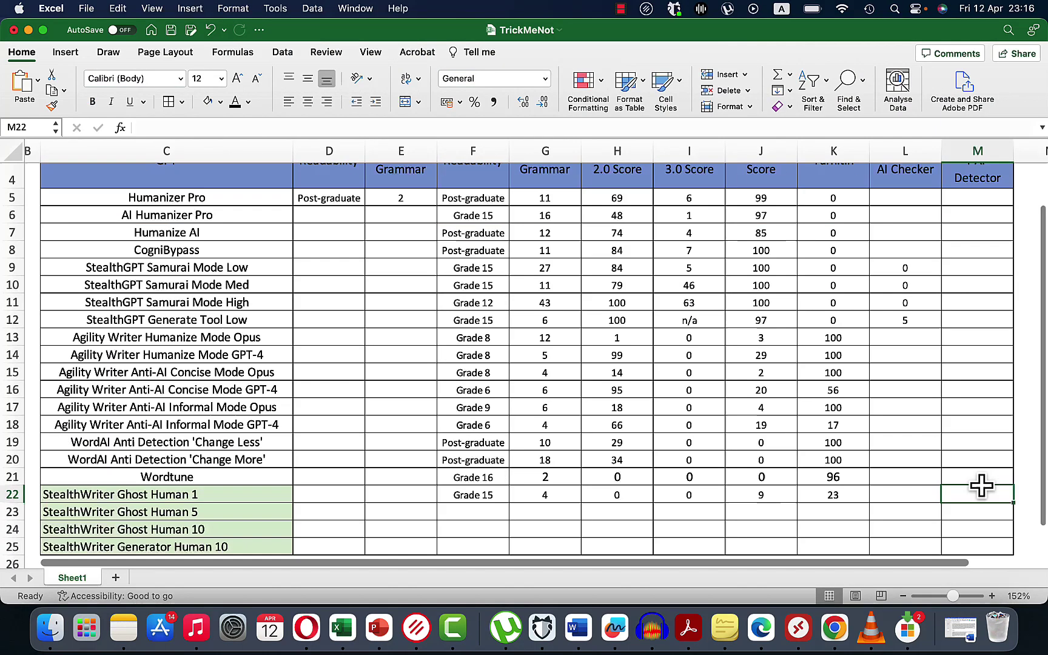
# Log 100 in M22 as StealthWriter's detector score for Ghost Human 1
pyautogui.scroll(-1, 981, 485)
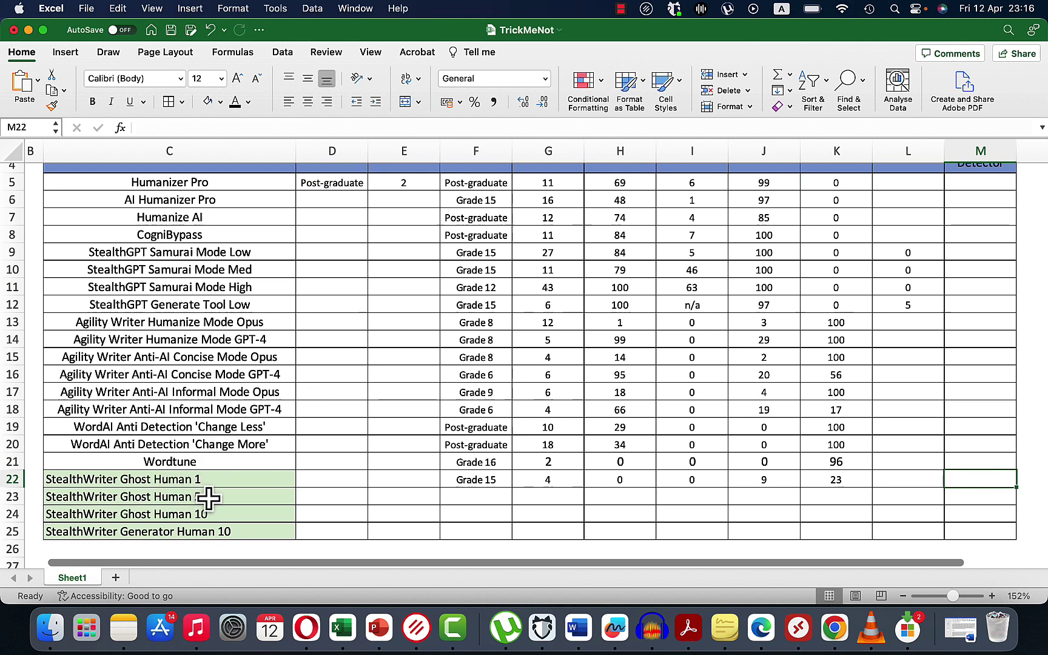
pyautogui.write('100')
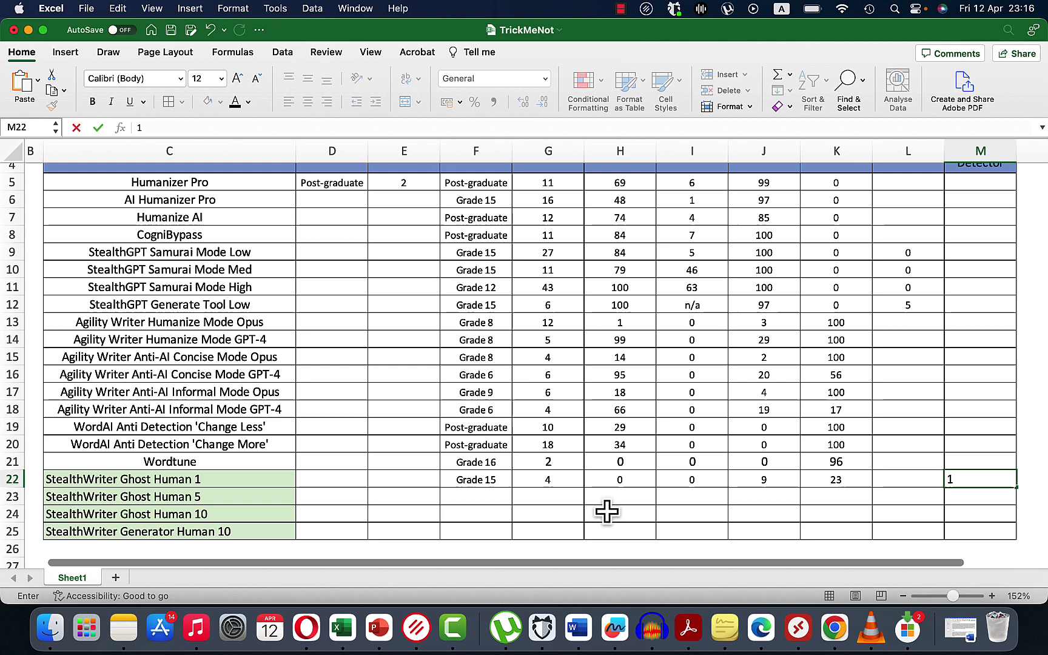
pyautogui.scroll(-1, 608, 510)
pyautogui.click(691, 531)
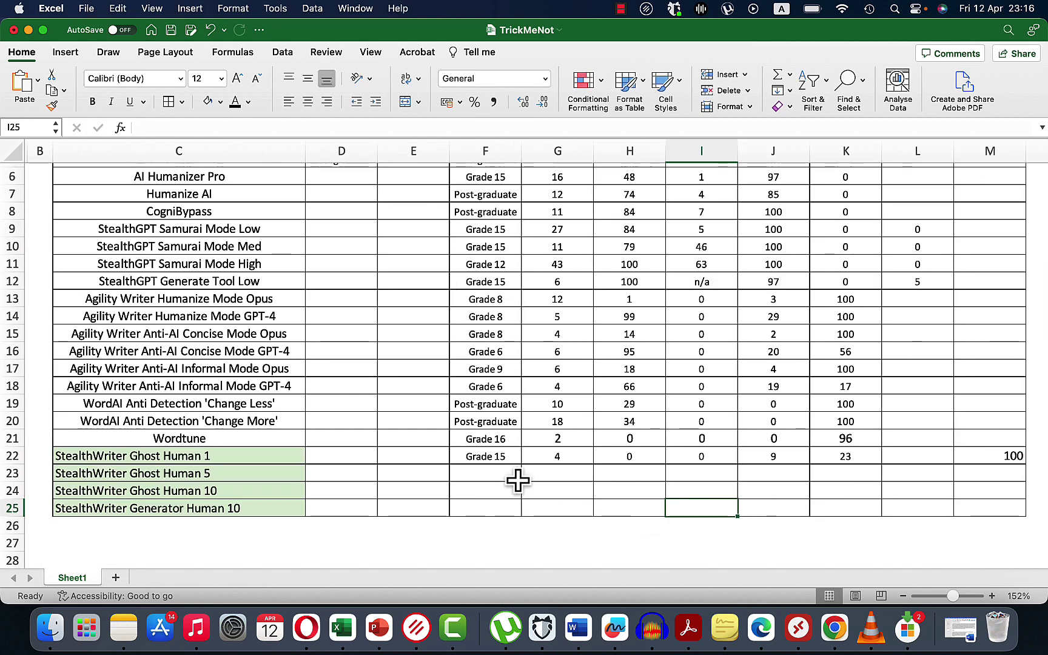
# Select the Ghost Human 5 row and score the level-5 text in Grammarly (84) and Hemingway (Post-graduate)
pyautogui.click(204, 473)
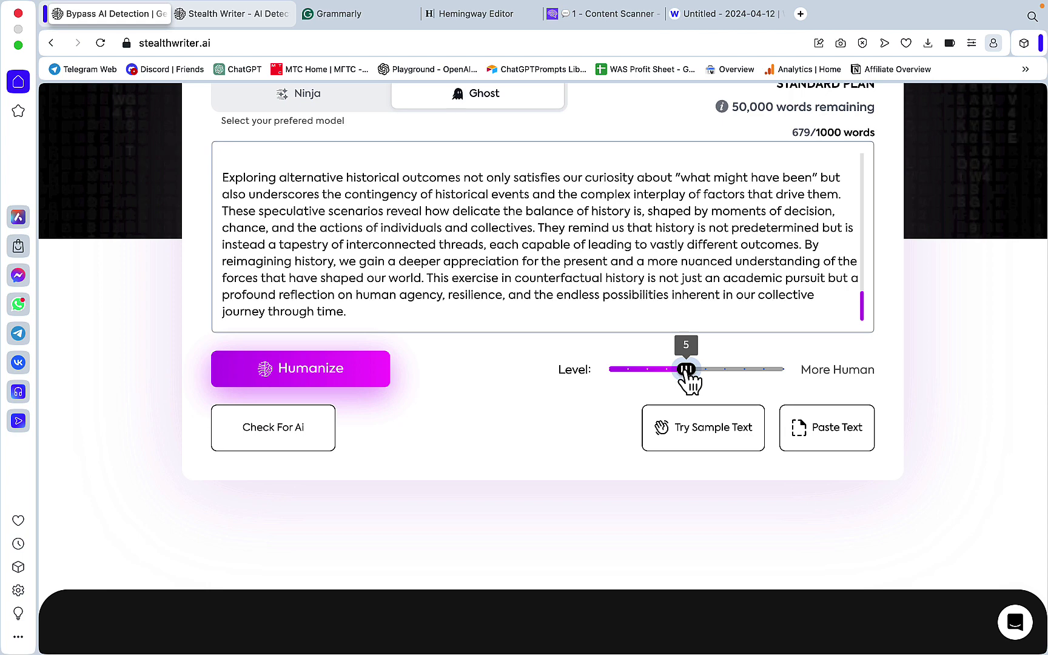
pyautogui.press('super+3')
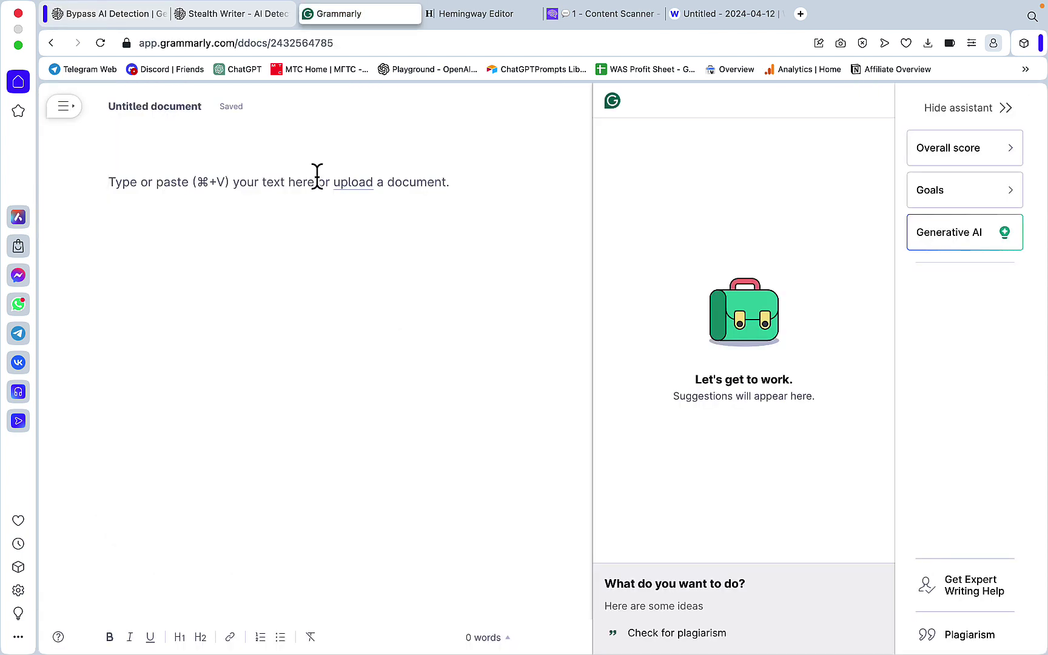
pyautogui.press('super+v')
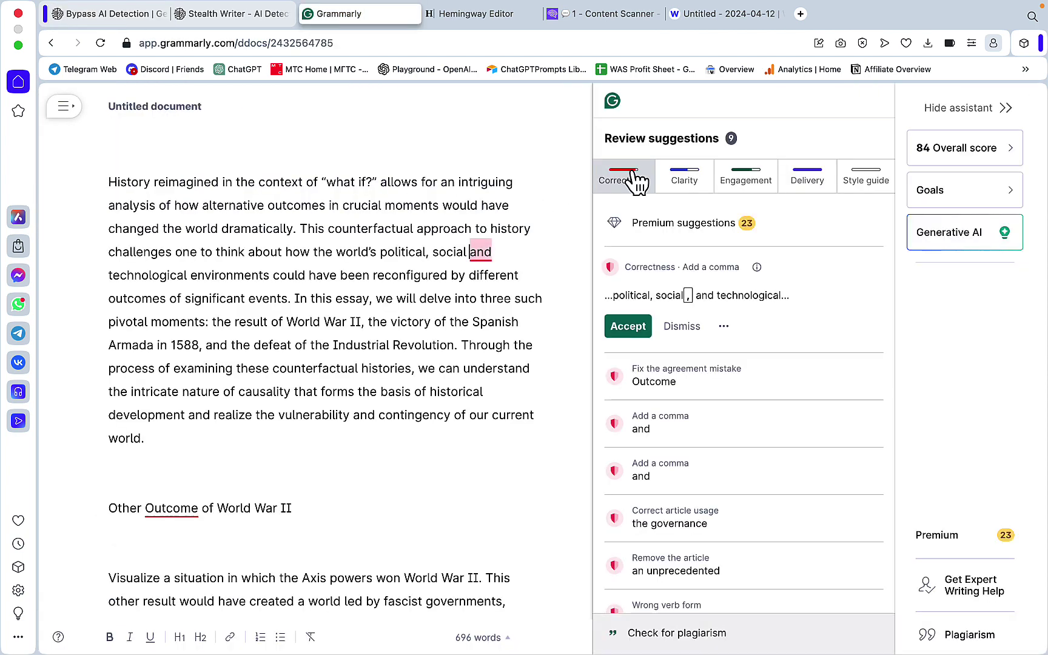
pyautogui.press('super+4')
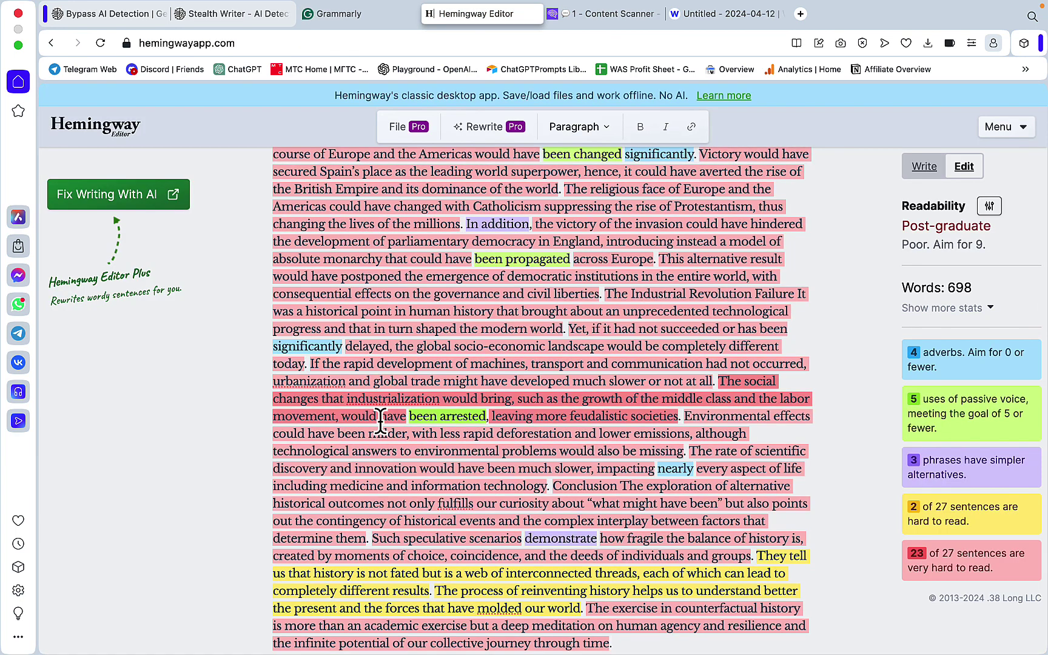
pyautogui.press('super+5')
# Scan the Ghost Human 5 text in Originality.ai: 51% original on Standard 2.0, then Turbo 3.0
pyautogui.click(300, 391)
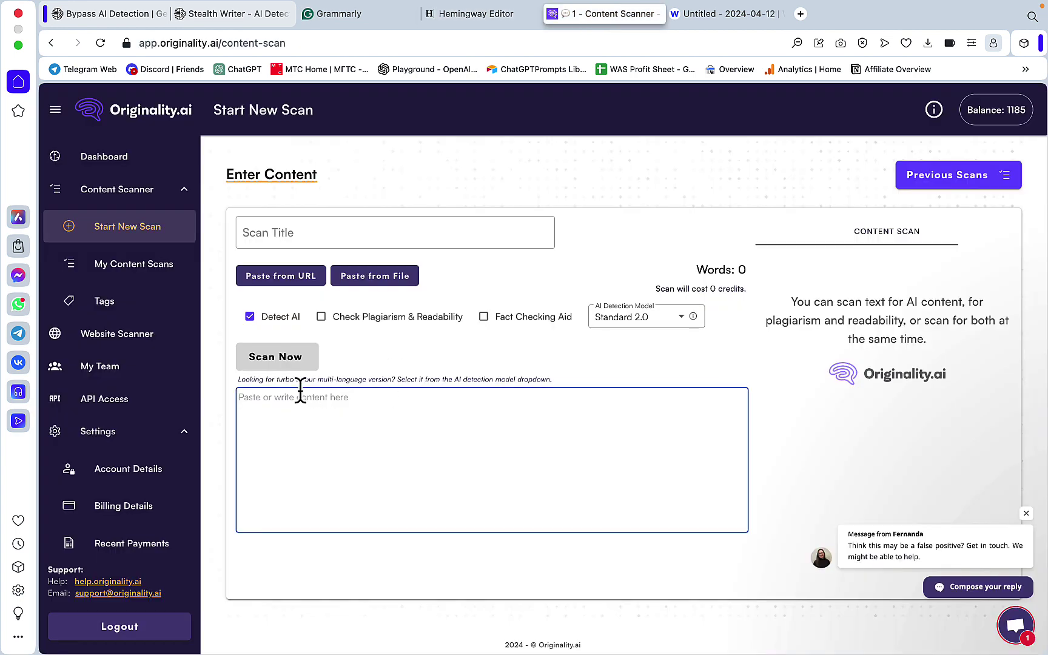
pyautogui.write('4')
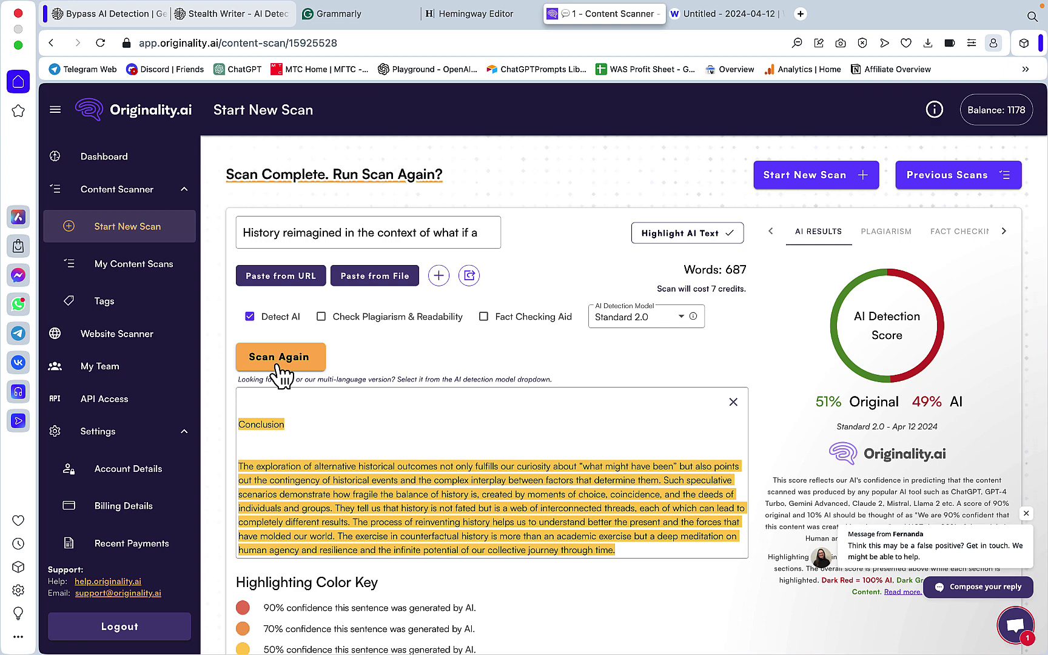
pyautogui.click(679, 319)
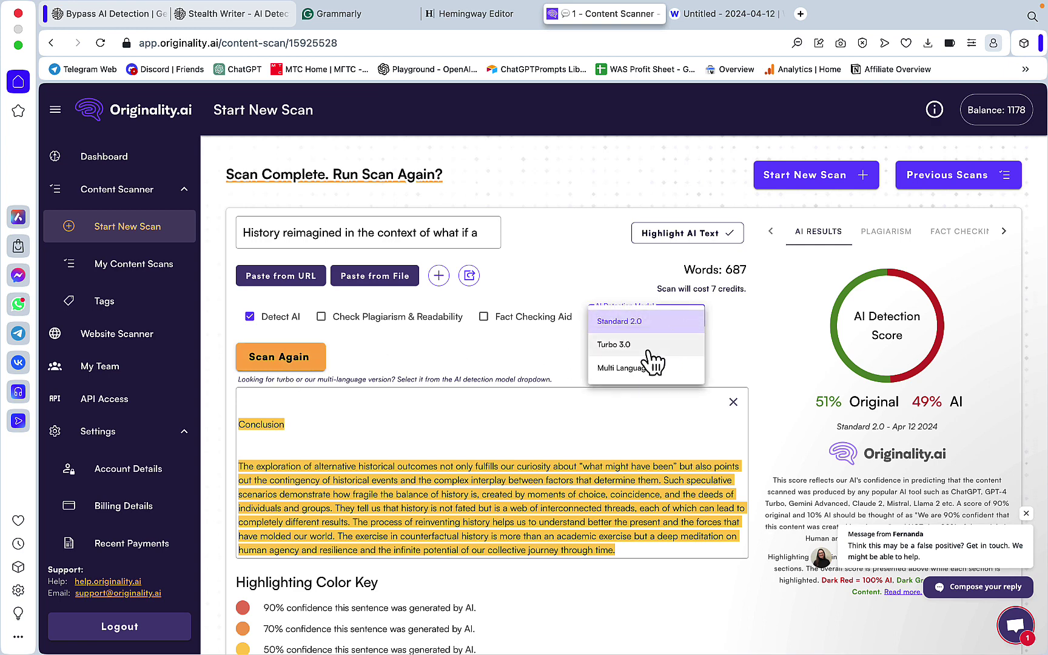
pyautogui.click(625, 344)
pyautogui.click(279, 356)
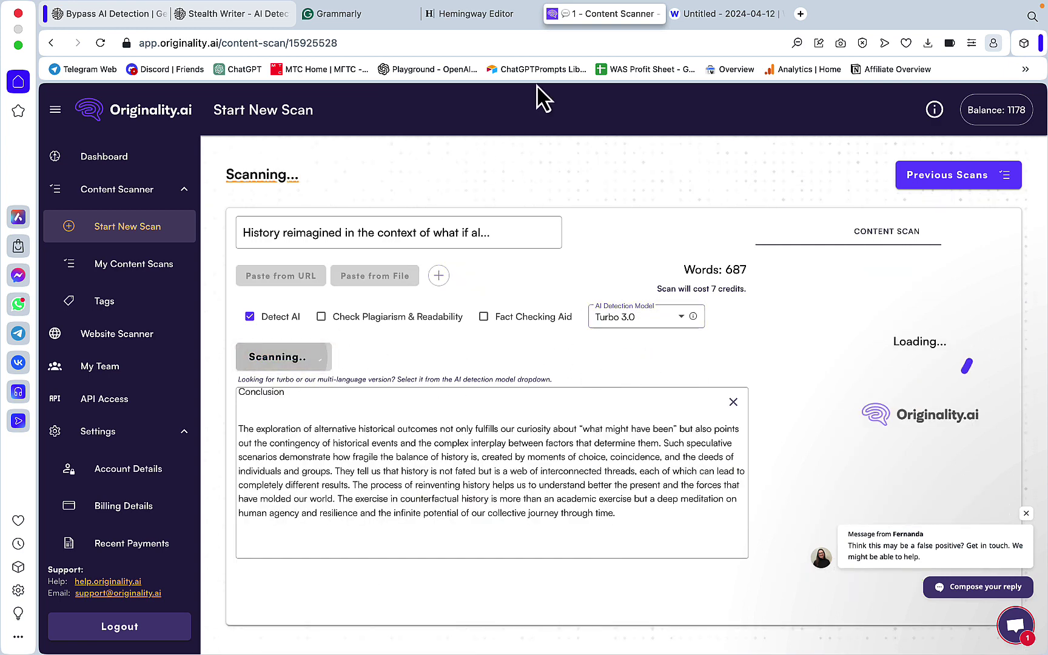
# Check Winston AI's 66% human score and enter 66 in J23
pyautogui.hotkey('ctrl', 'Tab')
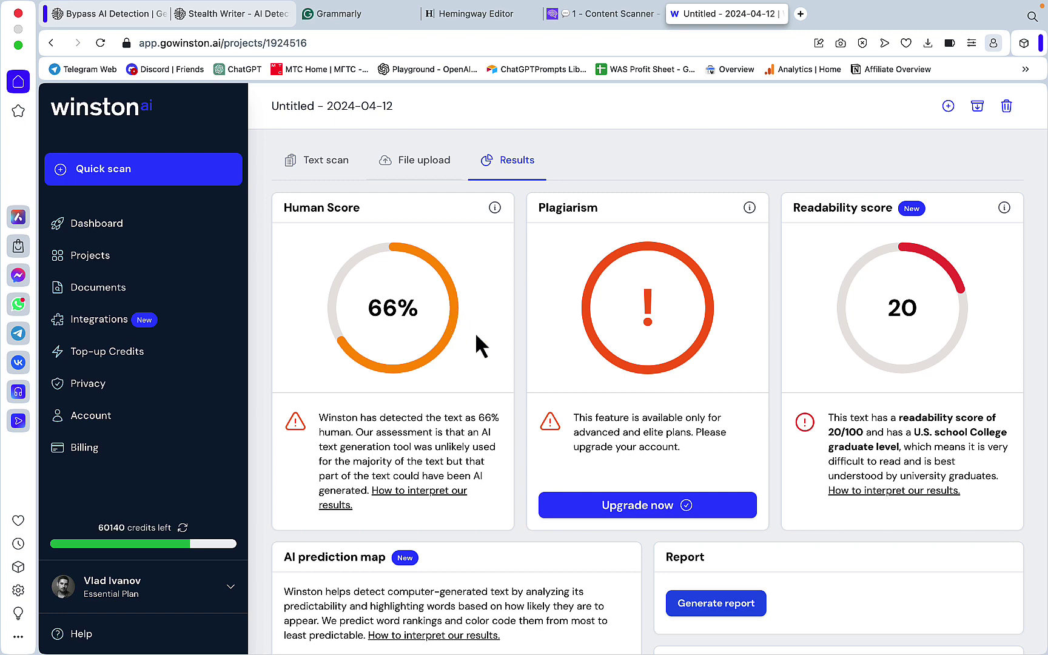
pyautogui.moveTo(468, 627)
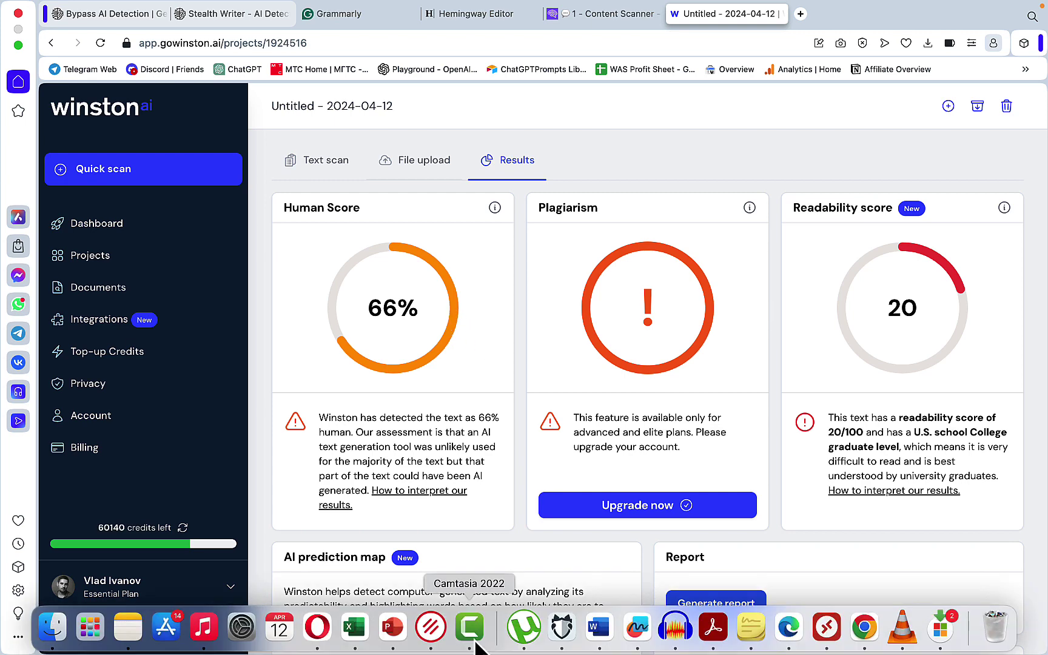
pyautogui.click(355, 626)
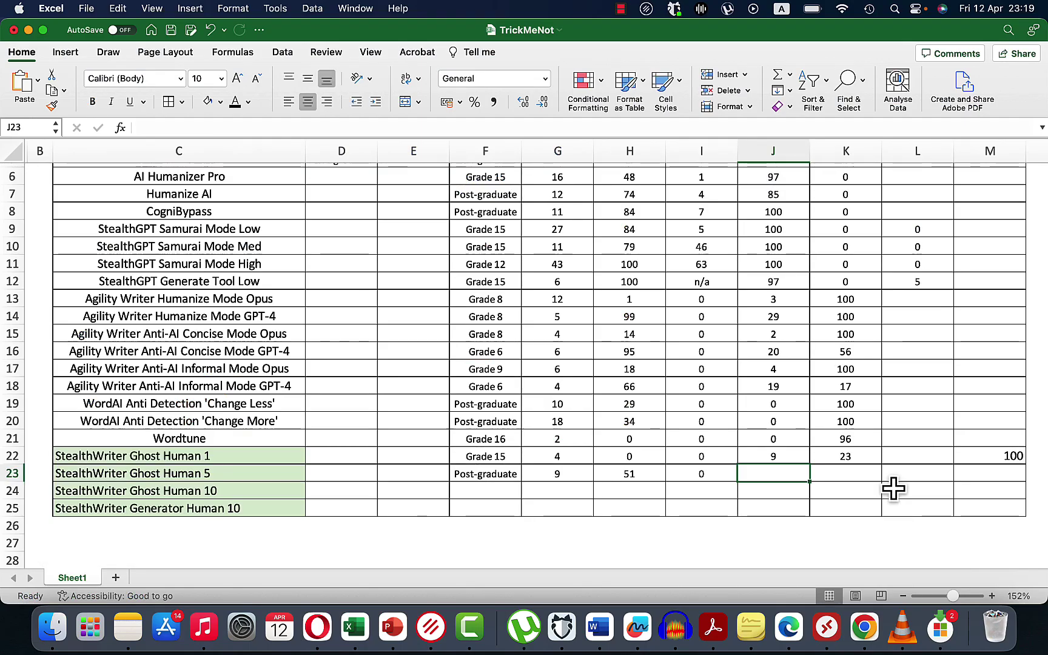
pyautogui.write('66')
pyautogui.press('Tab')
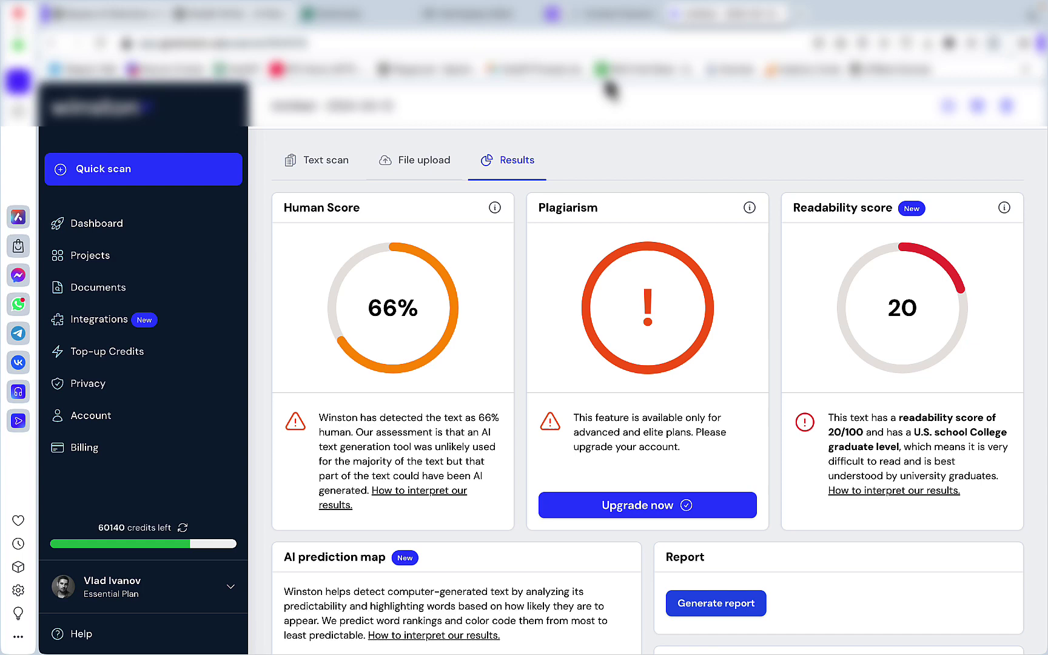
# Paste the 697-word level-5 text into StealthWriter's AI Detector and try the Turnitin-style check, refused as once-daily
pyautogui.click(267, 17)
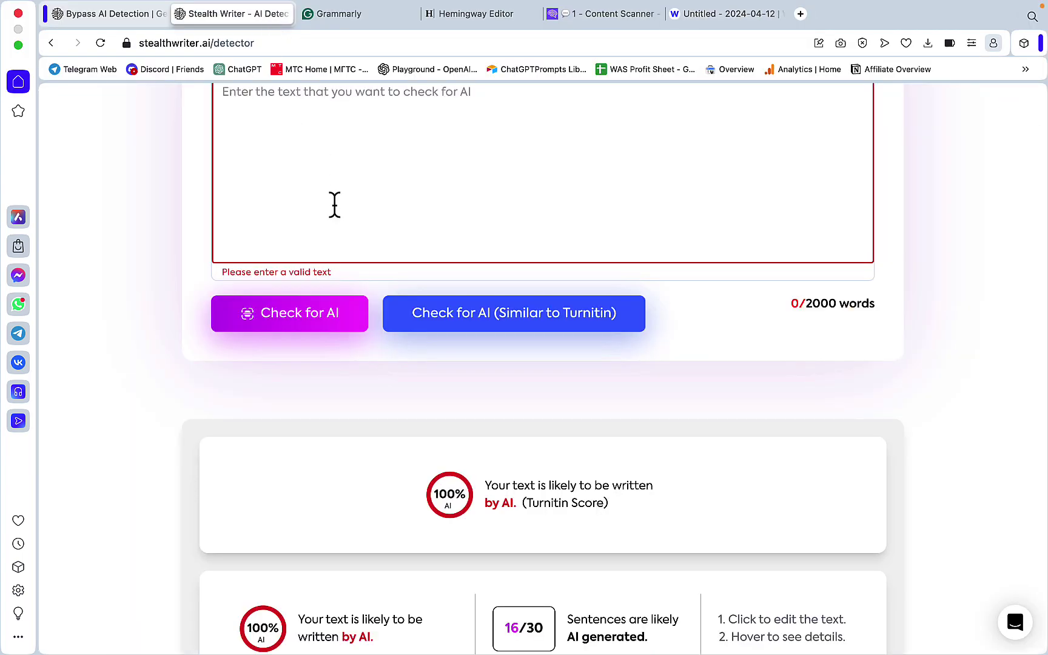
pyautogui.scroll(1, 336, 182)
pyautogui.press('super+v')
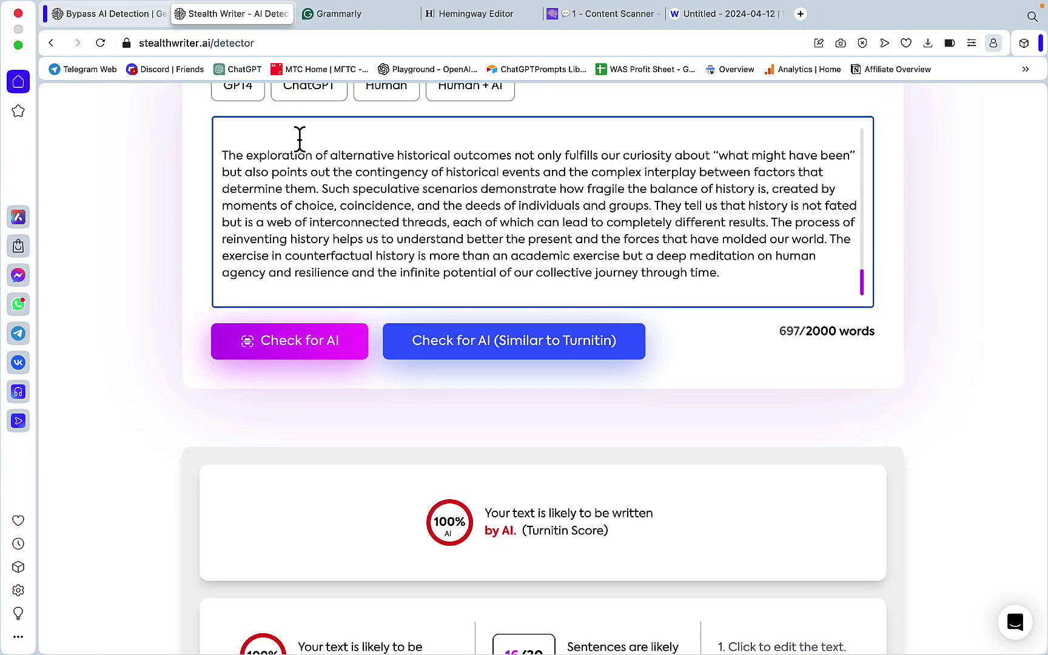
pyautogui.scroll(-1, 453, 347)
pyautogui.click(486, 296)
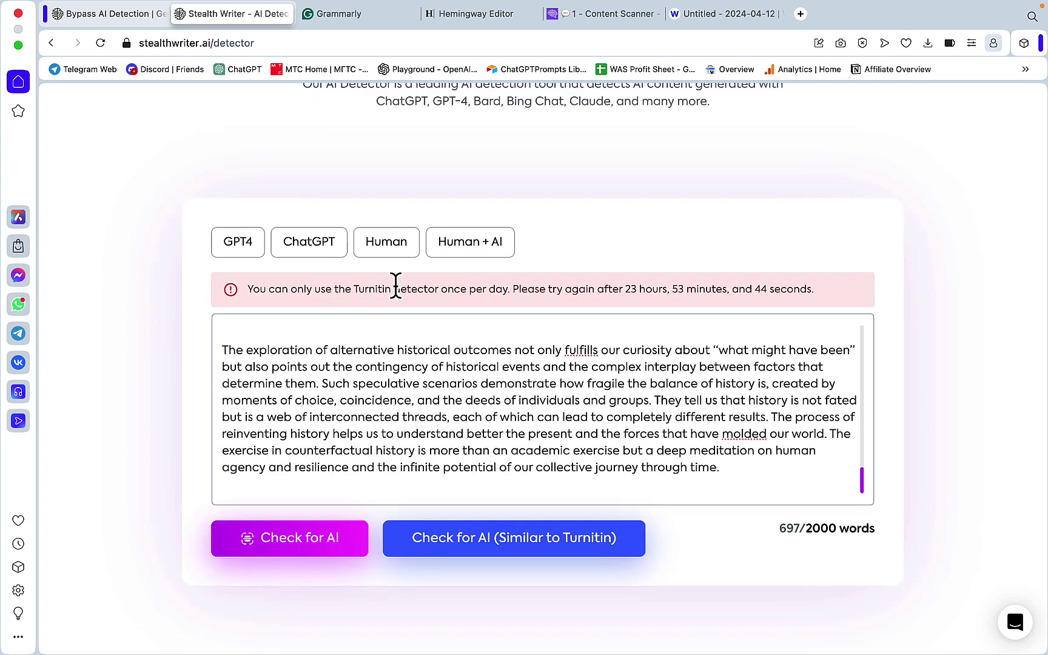
pyautogui.click(603, 546)
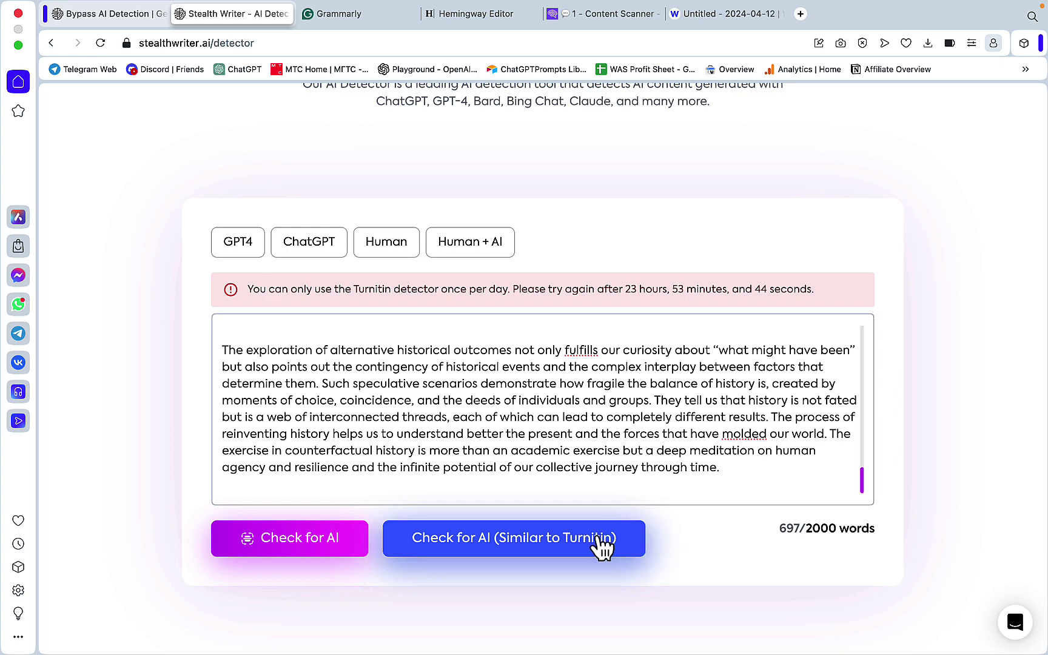
# Raise the Ghost level to maximum and score the 762-word rewrite: Grammarly 79, Hemingway Post-graduate
pyautogui.hotkey('ctrl', 'shift', 'Tab')
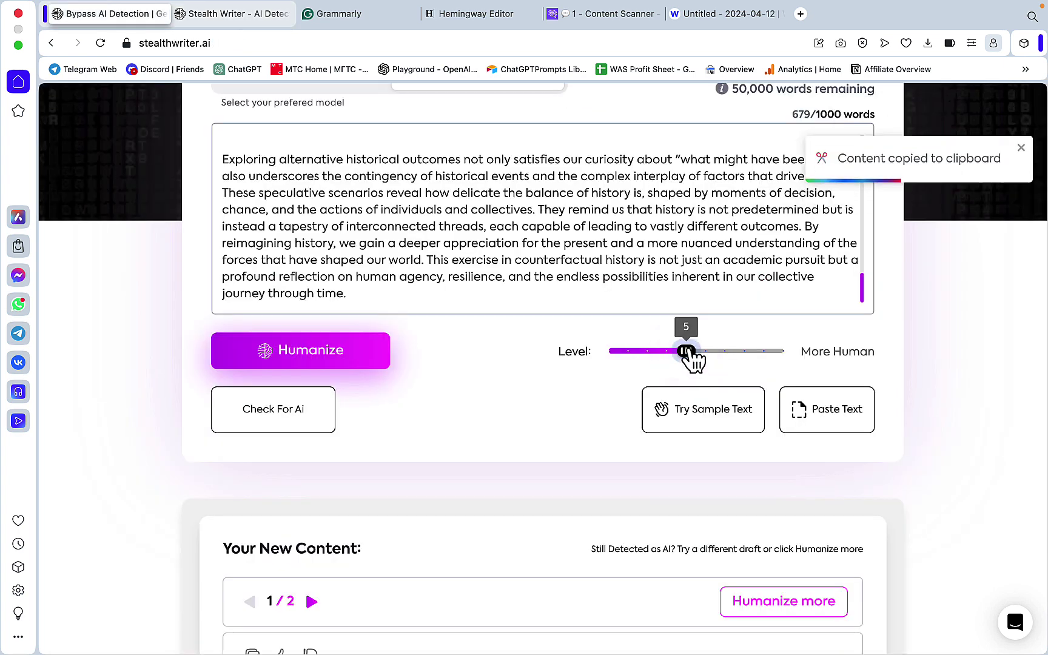
pyautogui.moveTo(692, 358); pyautogui.dragTo(893, 366)
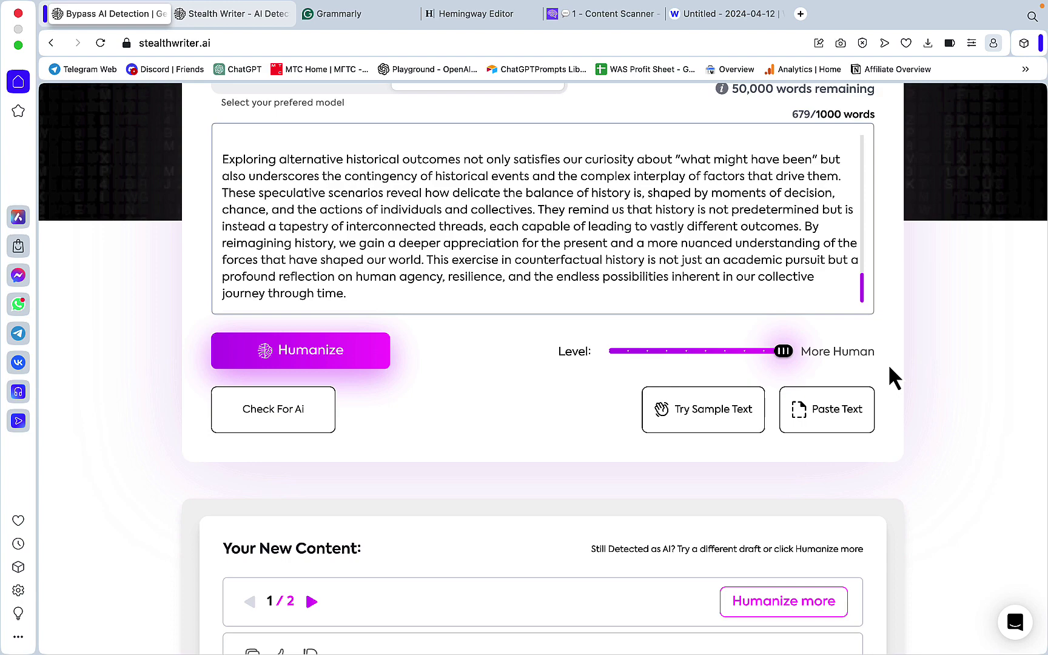
pyautogui.hotkey('ctrl', 'Tab')
pyautogui.hotkey('ctrl', 'Tab')
pyautogui.click(369, 180)
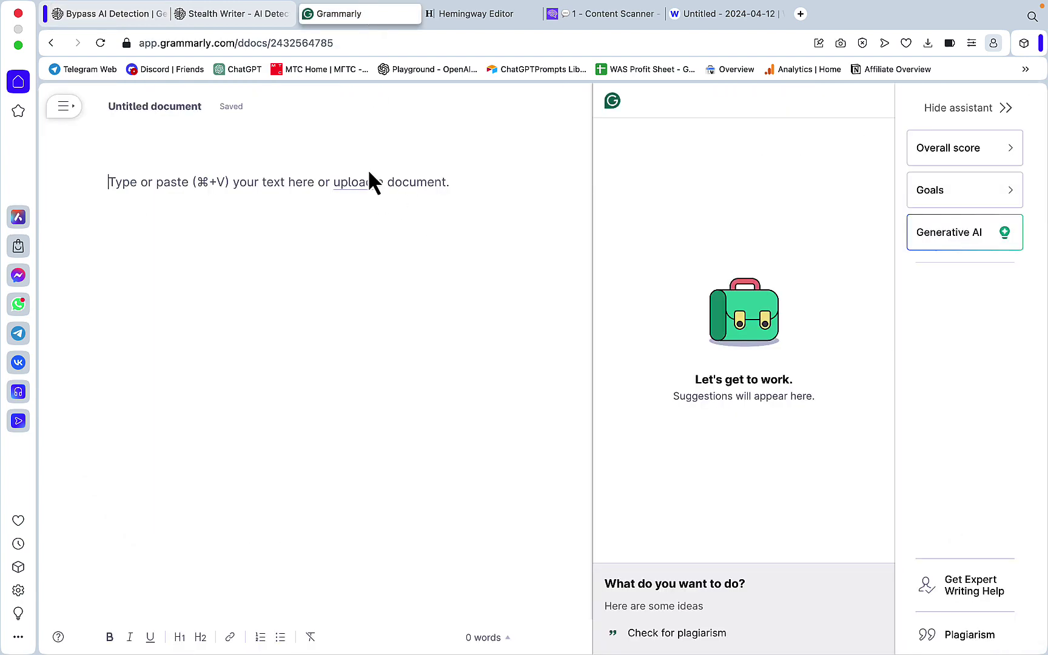
pyautogui.press('super+v')
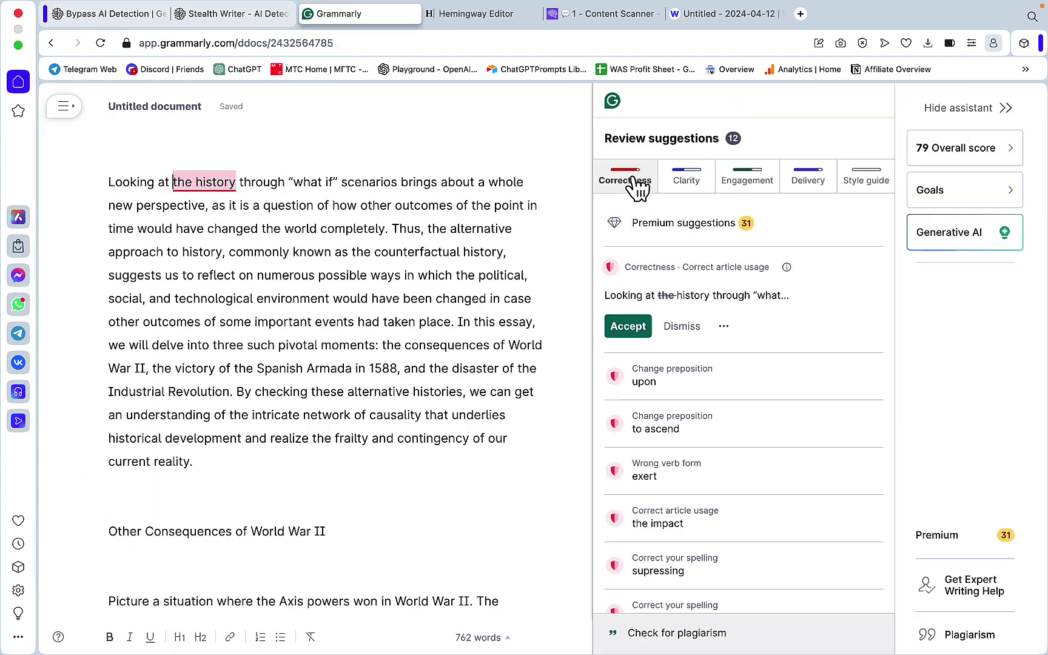
pyautogui.hotkey('ctrl', 'Tab')
pyautogui.scroll(10, 424, 358)
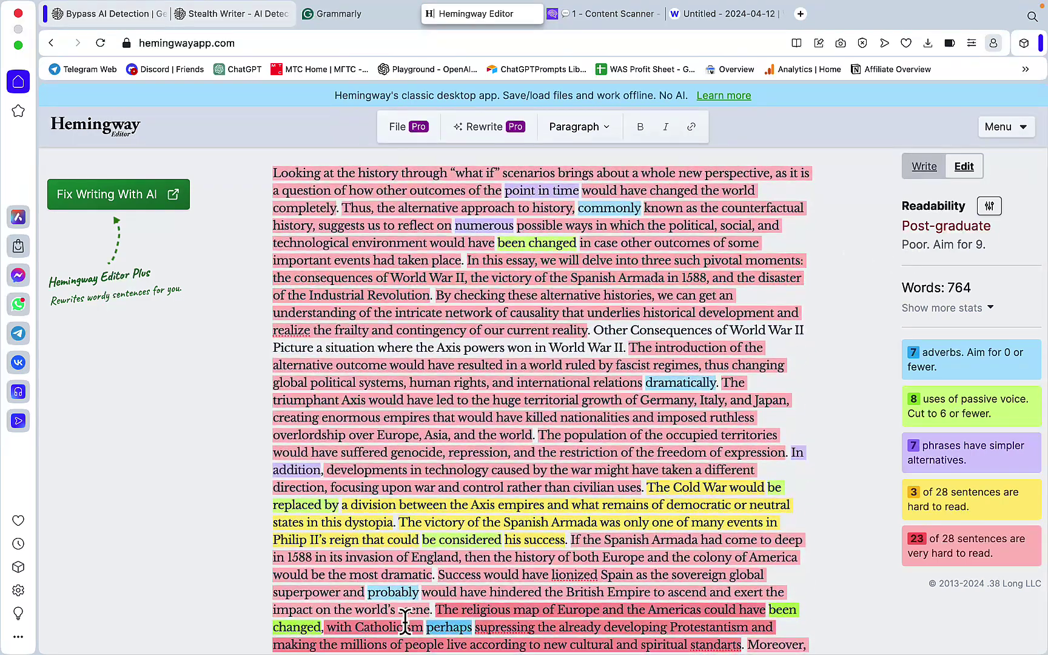
# Scan the max-level rewrite in Originality.ai: 96% original on Standard 2.0, then rescan with Turbo 3.0
pyautogui.hotkey('ctrl', 'Tab')
pyautogui.click(362, 394)
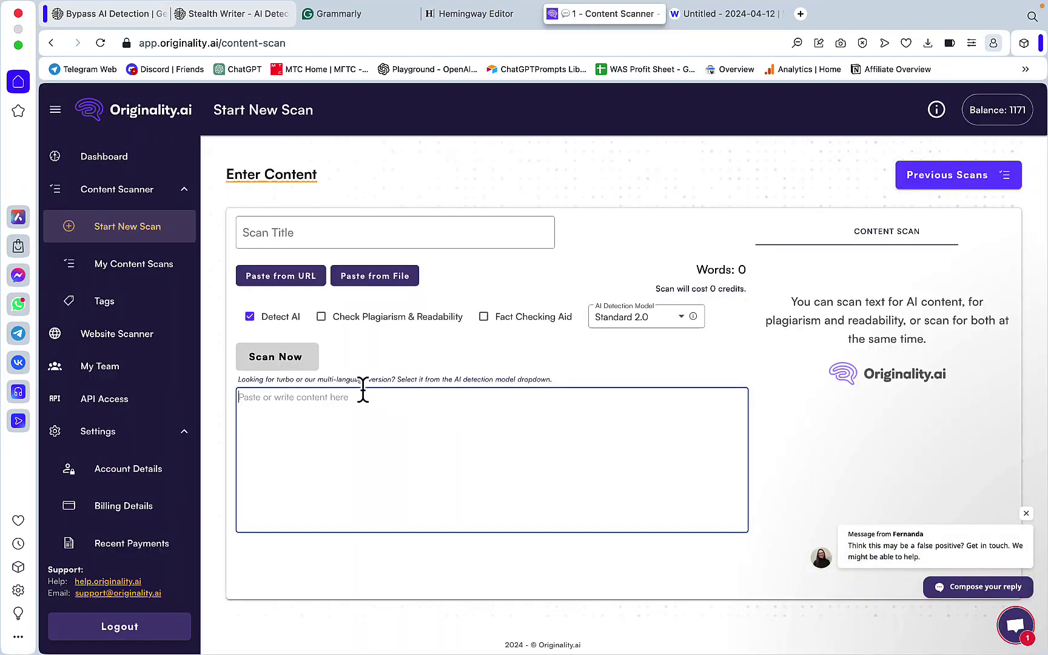
pyautogui.hotkey('ctrl', 'v')
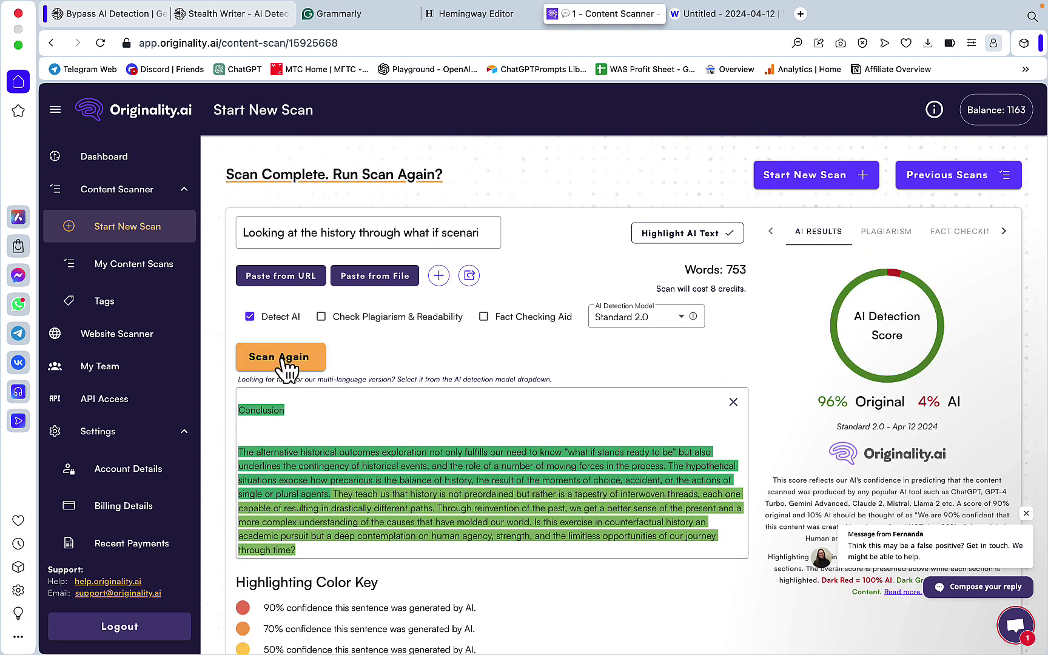
pyautogui.click(679, 316)
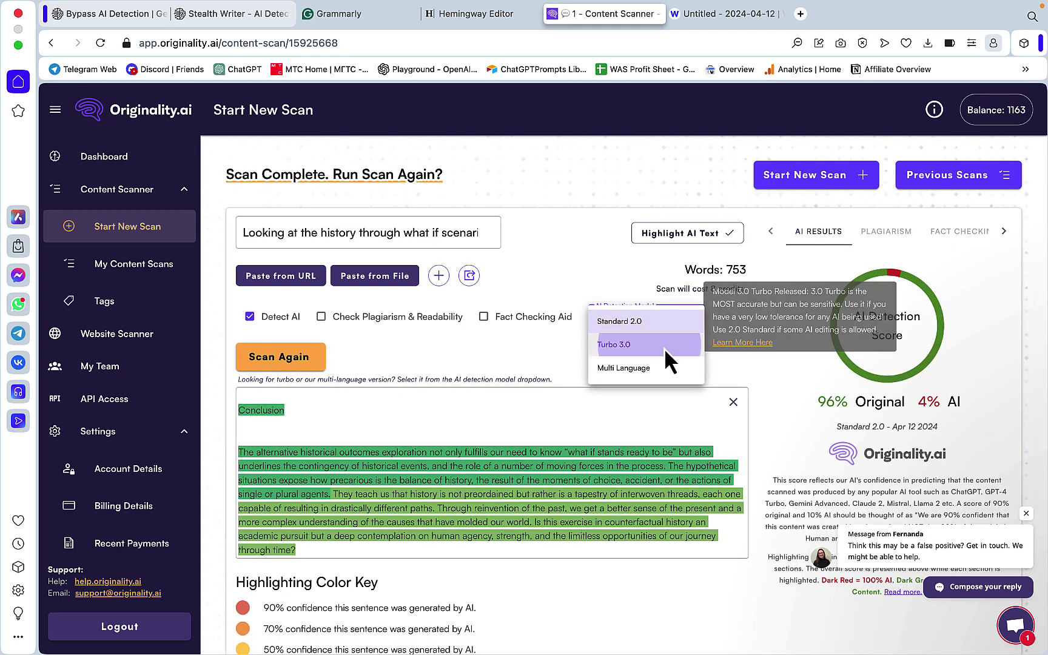
pyautogui.click(664, 348)
pyautogui.click(278, 357)
# Scan the max-level rewrite with Winston AI version 3.0, which rates it 89% human
pyautogui.click(726, 13)
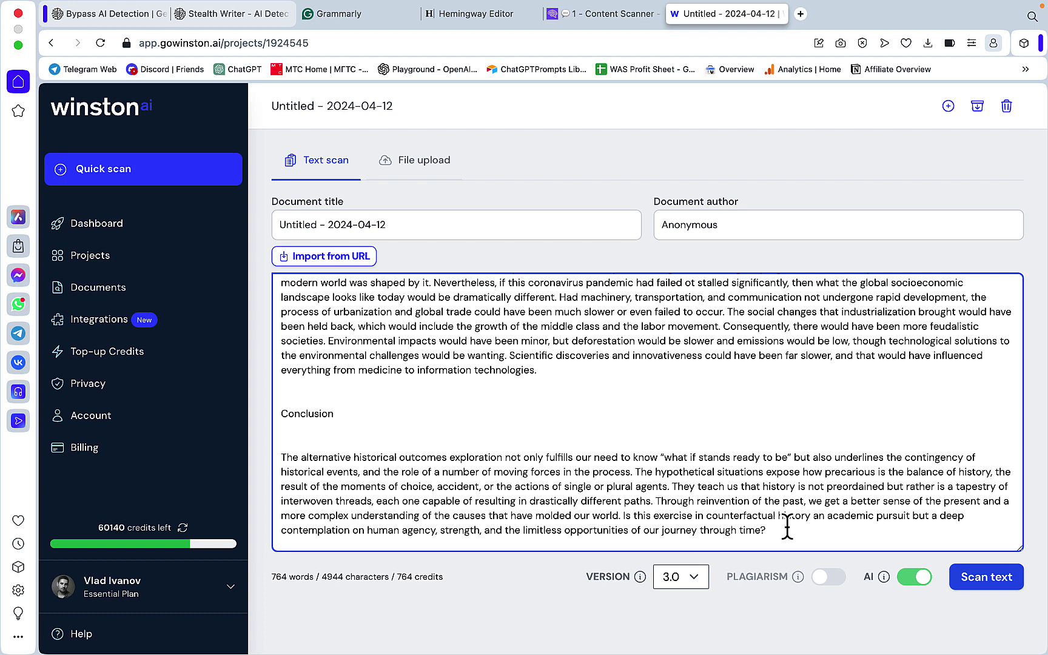
pyautogui.click(985, 573)
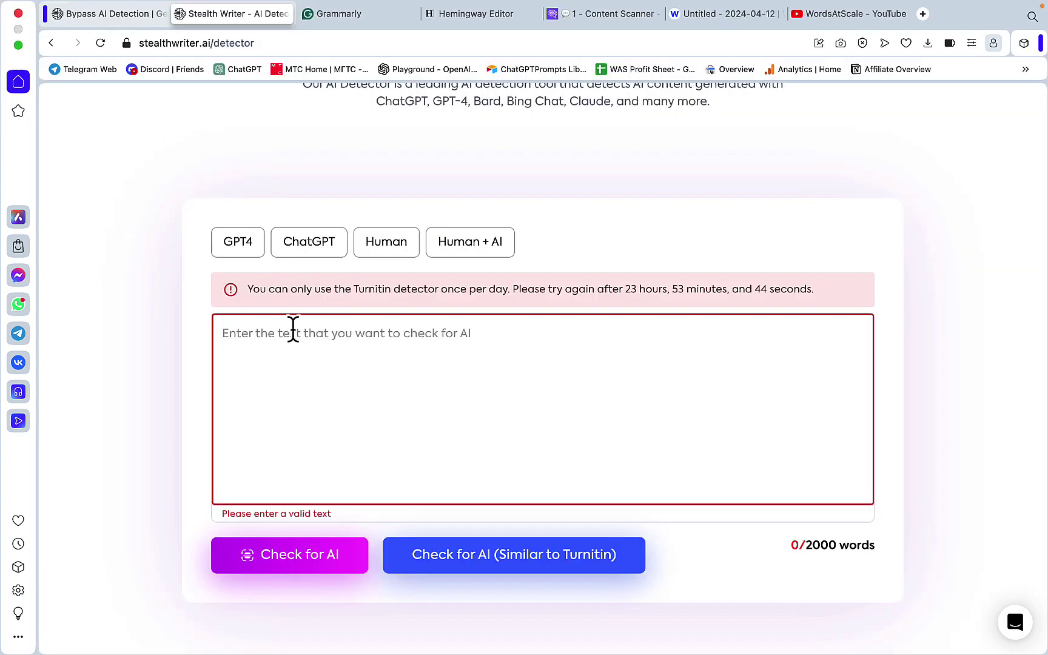
# Paste the essay into StealthWriter's detector and check it for AI content
pyautogui.press('super+v')
pyautogui.click(333, 542)
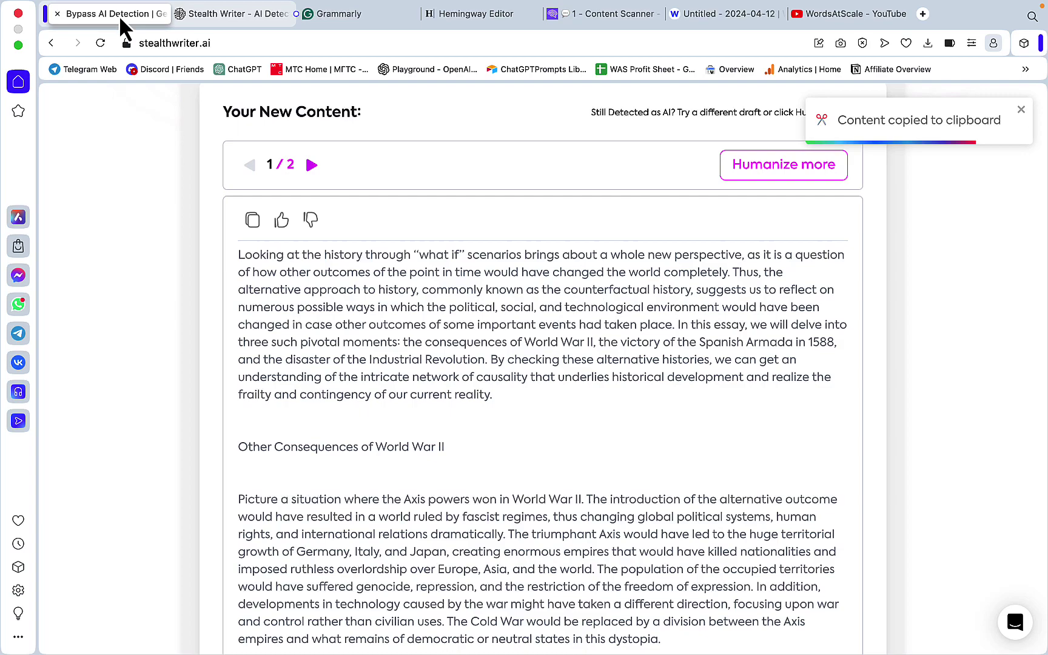
pyautogui.scroll(15, 434, 312)
pyautogui.scroll(3, 430, 300)
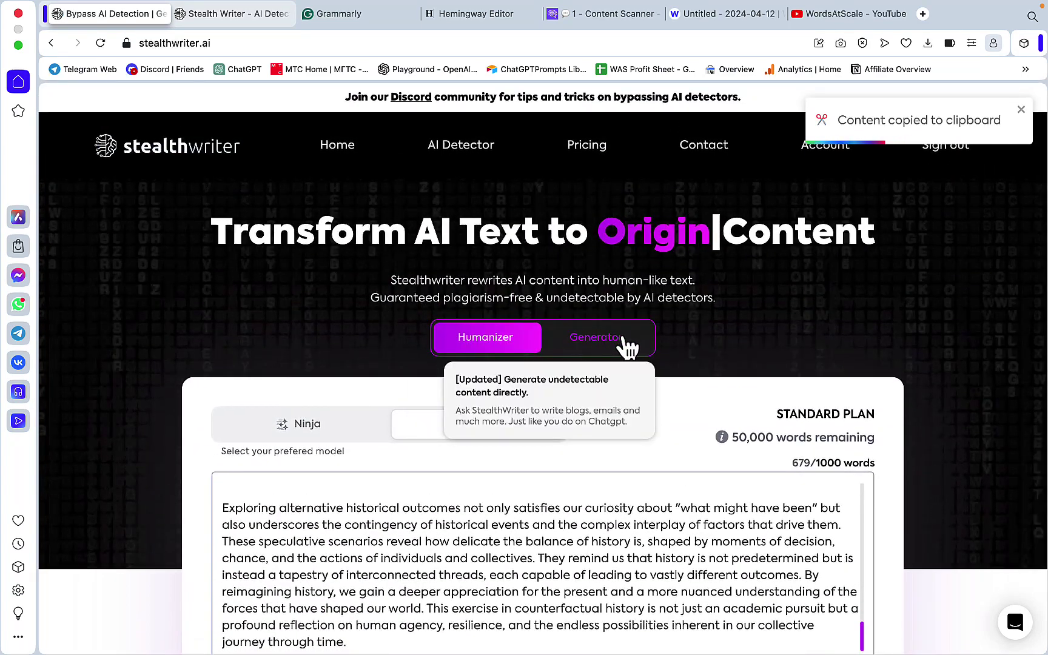
# In the Generator, replace the old text with the 1000-word 'Reimagining History: Alternative Outcomes of Major Events' prompt
pyautogui.click(624, 343)
pyautogui.scroll(-4, 631, 376)
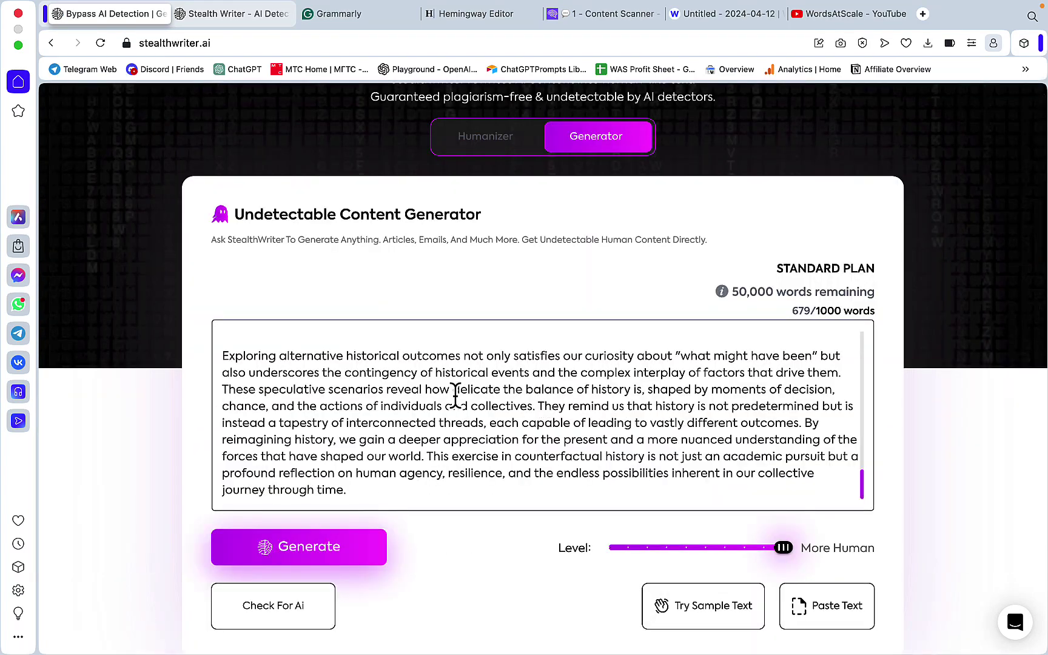
pyautogui.click(455, 397)
pyautogui.hotkey('ctrl', 'a')
pyautogui.write('generate a 1000 word essay about "Reimagining History: Alternative Outcomes of Major Events"')
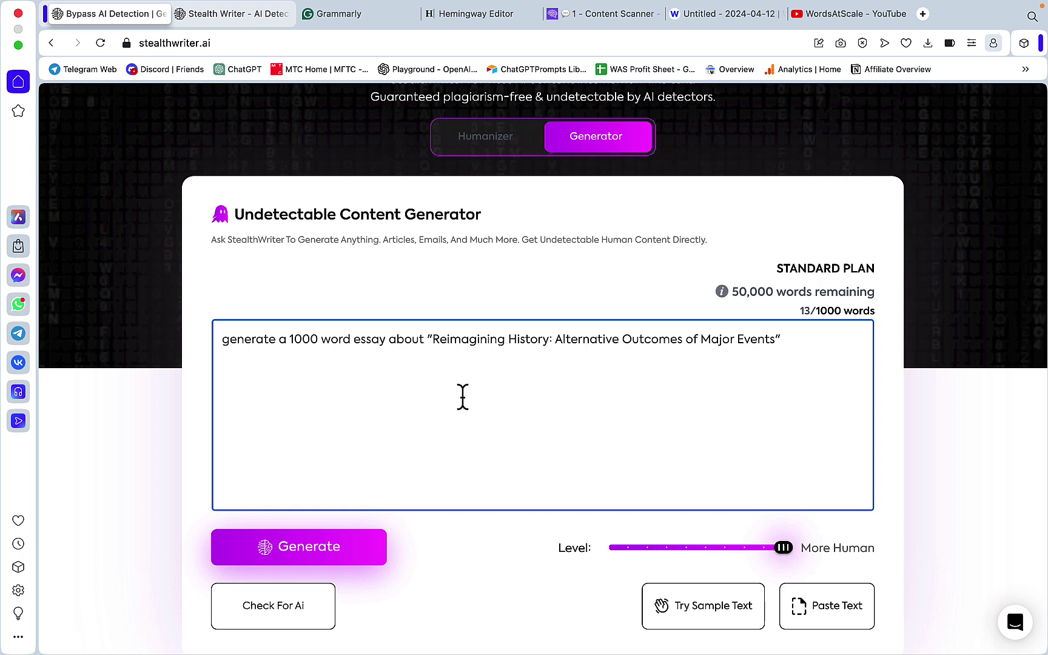
pyautogui.scroll(-1, 519, 422)
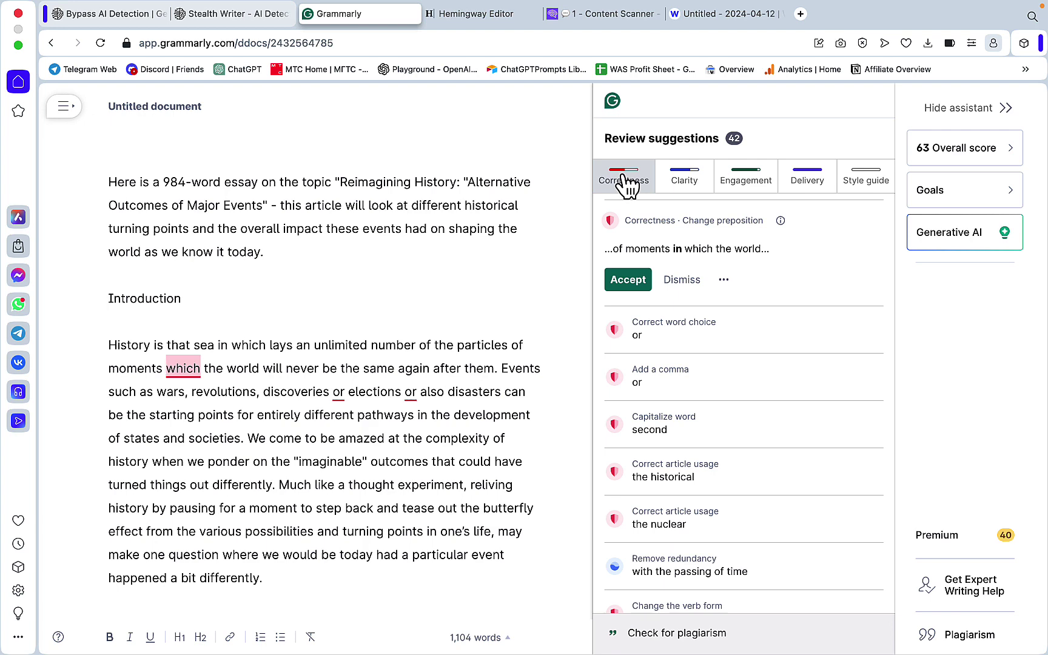
# Close Hemingway Editor and select the Turbo 3.0 detection model in Originality.ai
pyautogui.hotkey('ctrl', 'Tab')
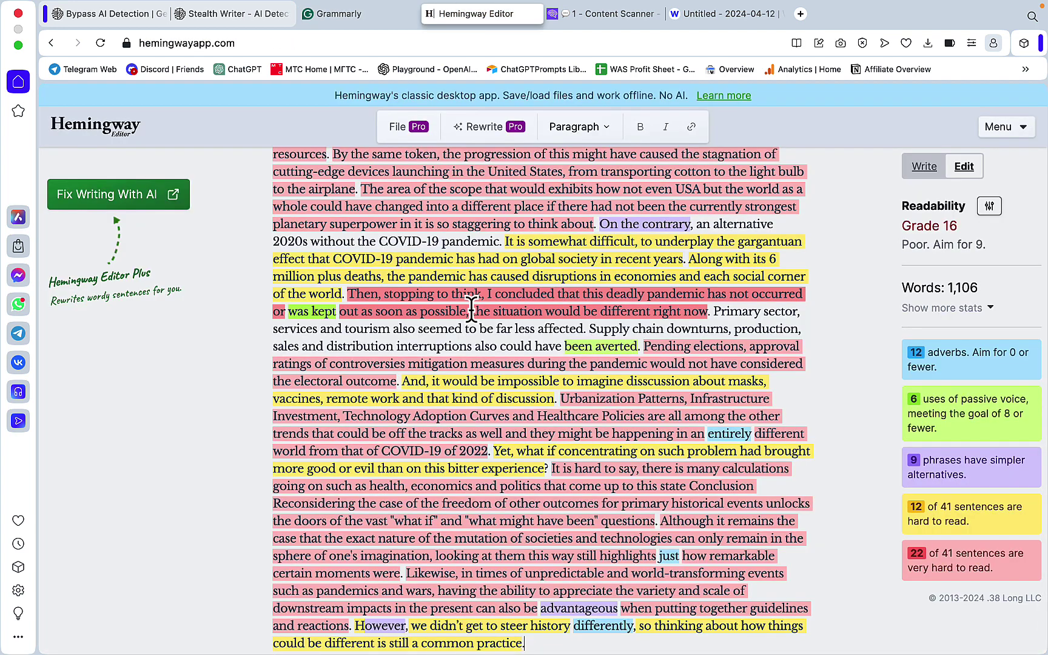
pyautogui.press('super+w')
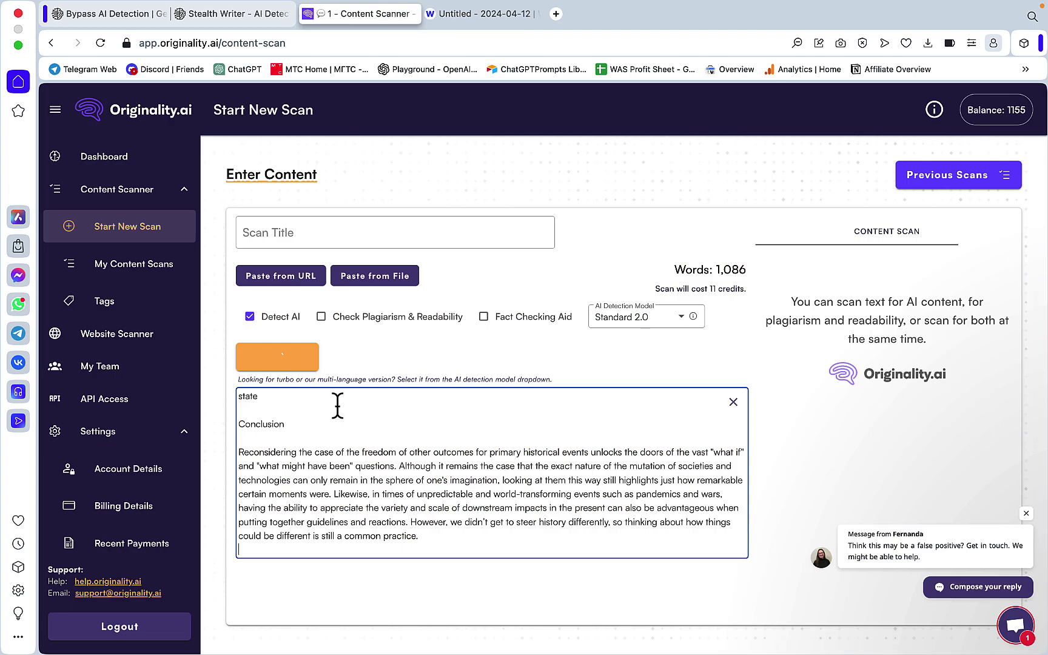
pyautogui.click(679, 318)
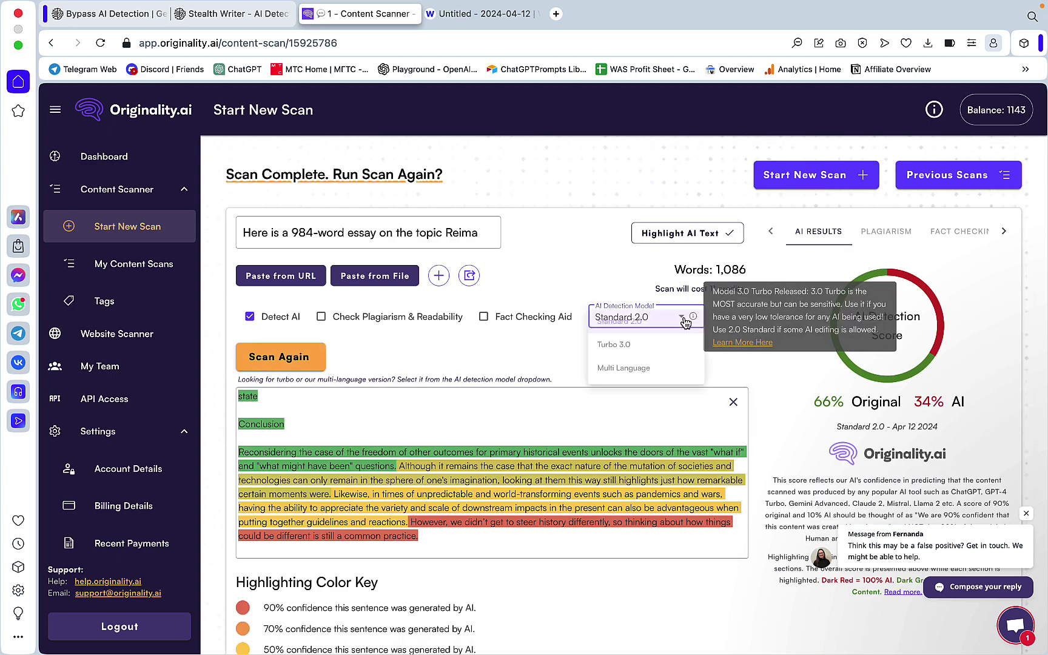
pyautogui.click(614, 343)
# Rescan the essay with Turbo 3.0 for 87% AI, review Winston AI, and return to Excel
pyautogui.click(280, 357)
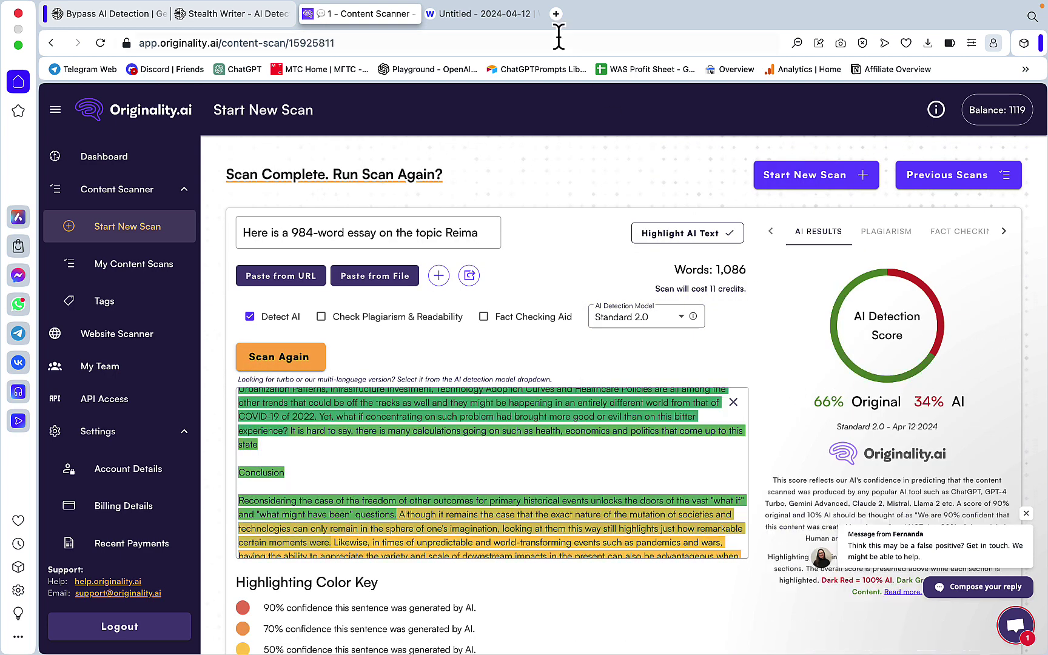
pyautogui.click(506, 15)
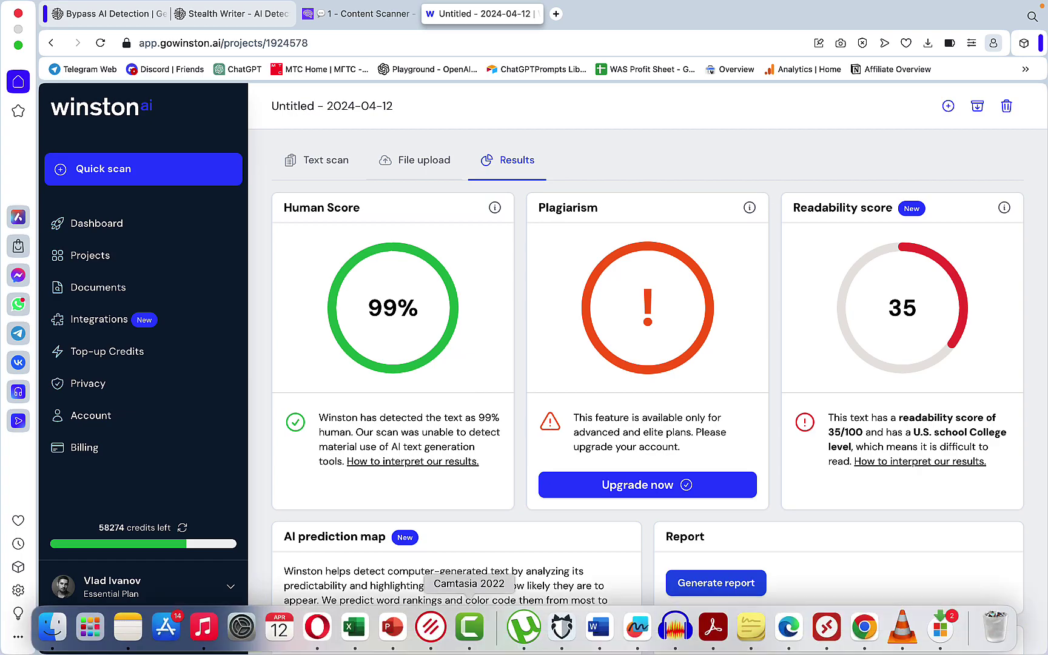
pyautogui.click(354, 626)
# Enter 0 in K25, then recheck the generated essay in StealthWriter's detector, which scores 0% AI
pyautogui.write('0')
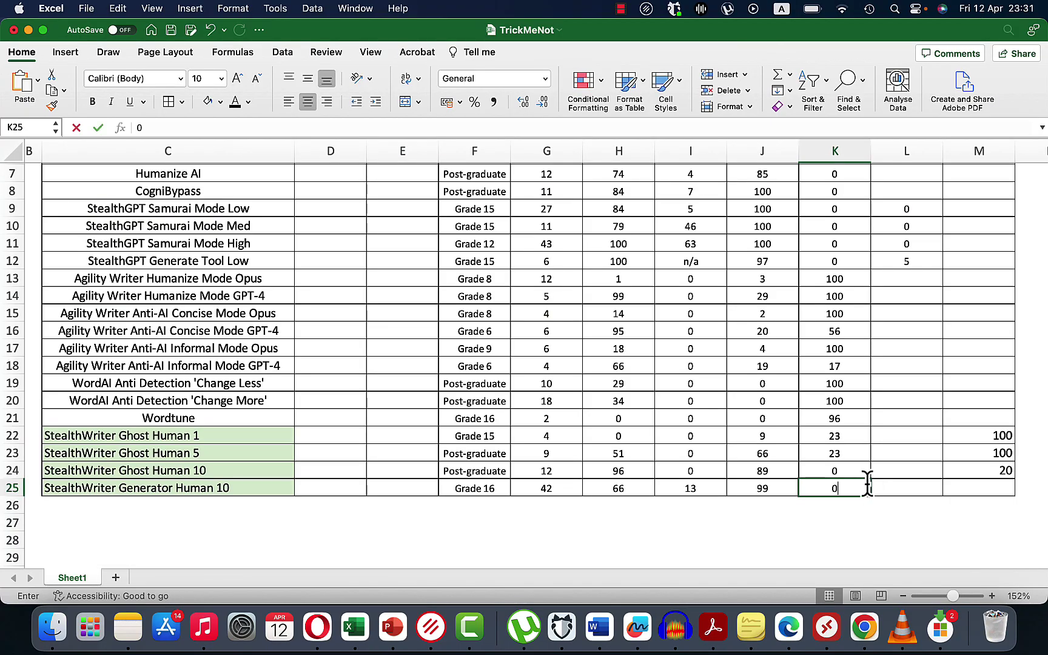
pyautogui.press('Tab')
pyautogui.press('super+Tab')
pyautogui.scroll(5, 428, 161)
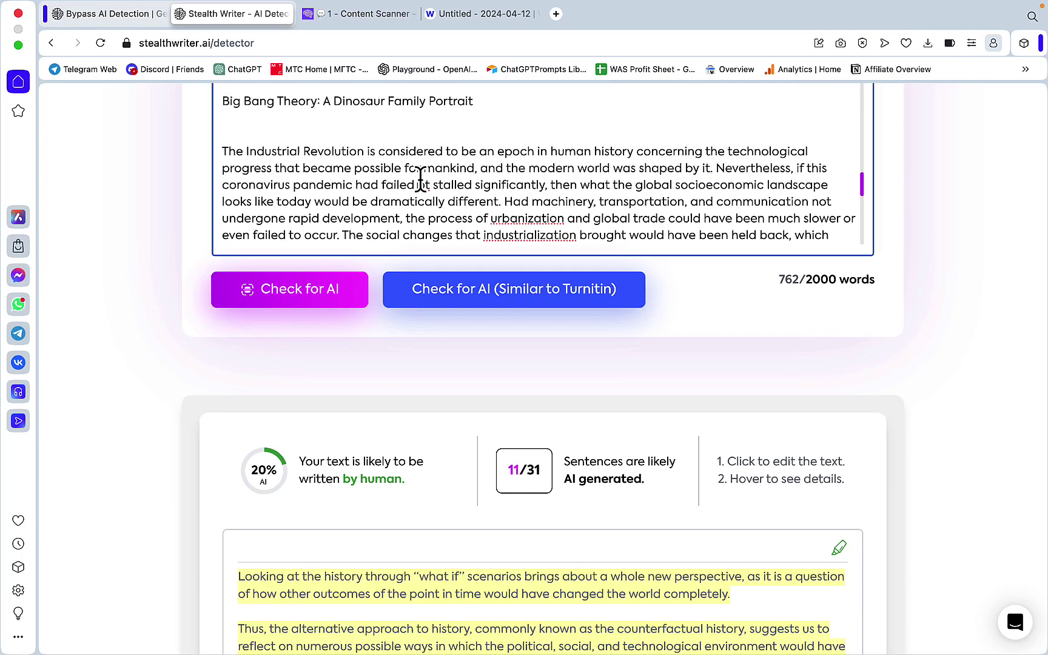
pyautogui.press('super+a')
pyautogui.press('super+v')
pyautogui.scroll(5, 421, 194)
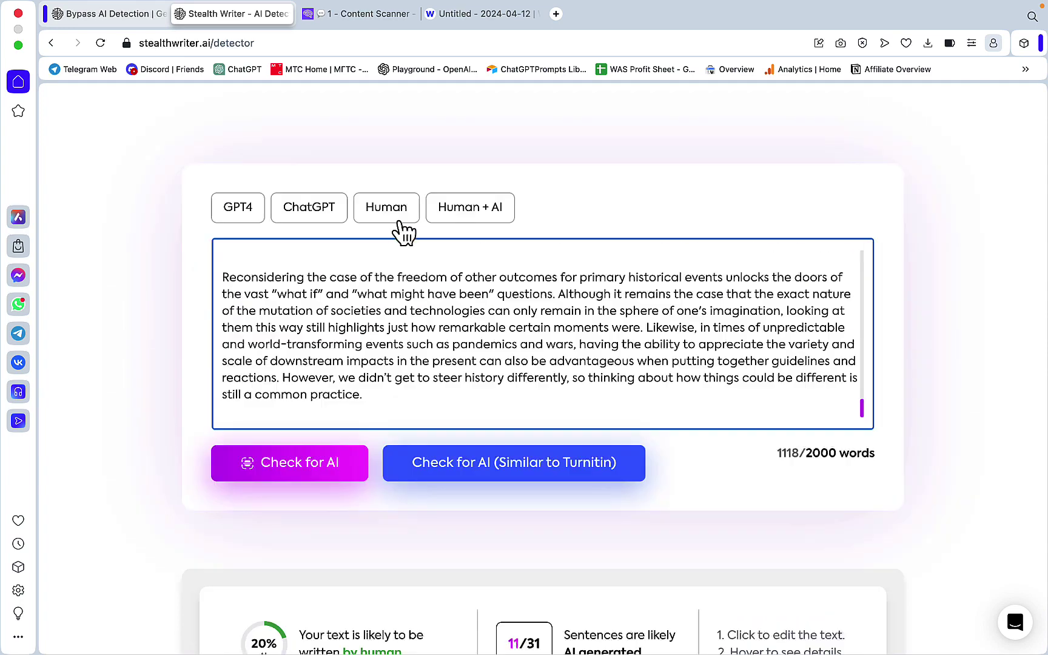
pyautogui.click(278, 470)
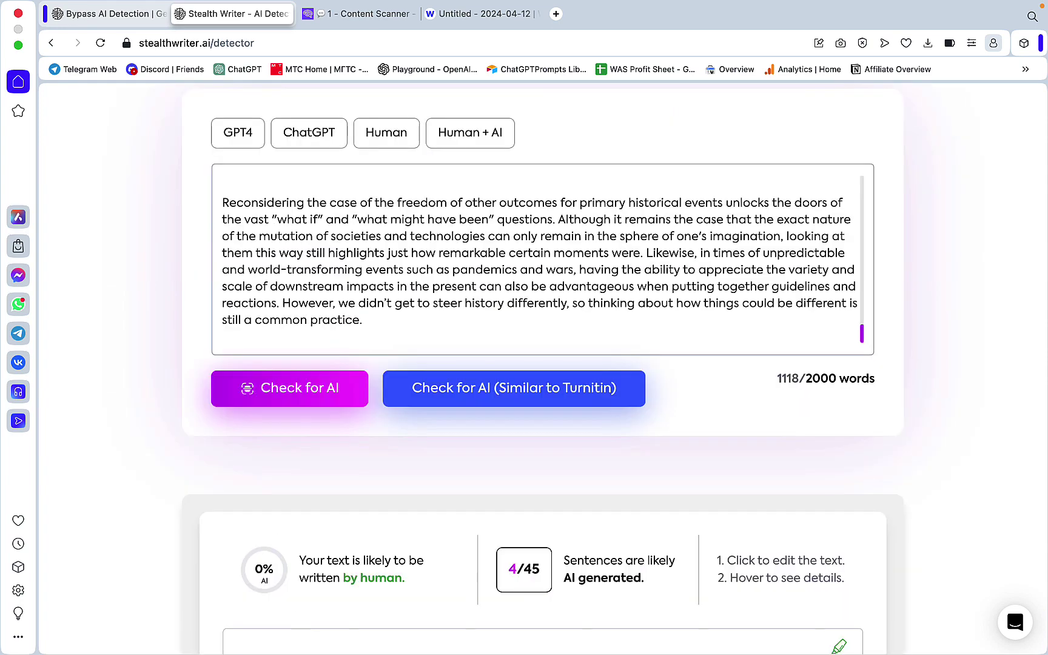
pyautogui.click(354, 627)
pyautogui.hscroll(-5, 986, 482)
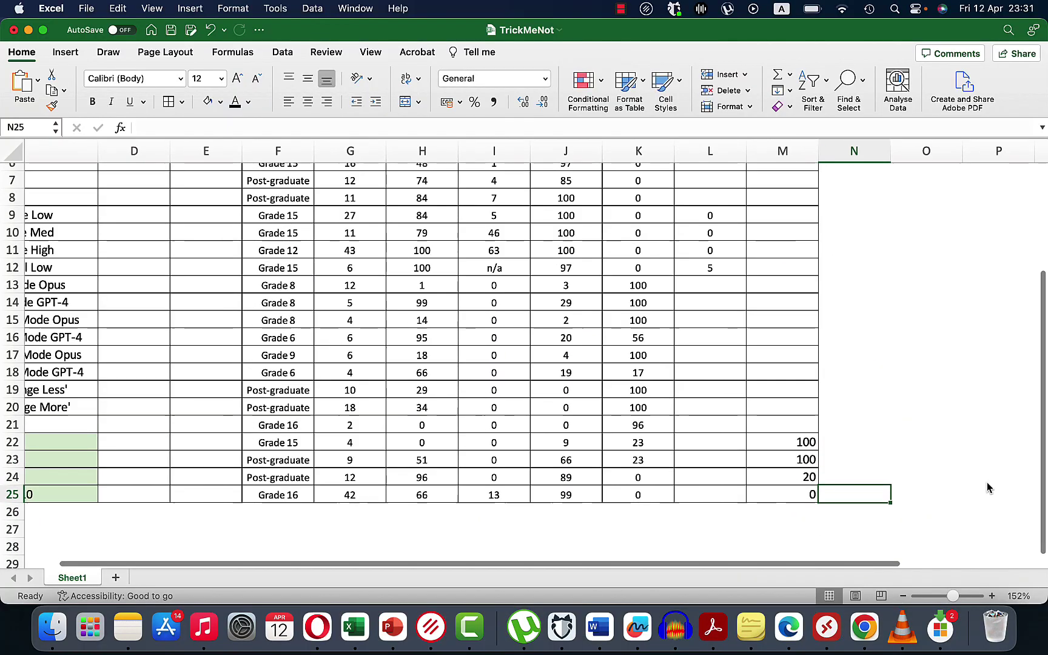
pyautogui.hscroll(-4, 987, 482)
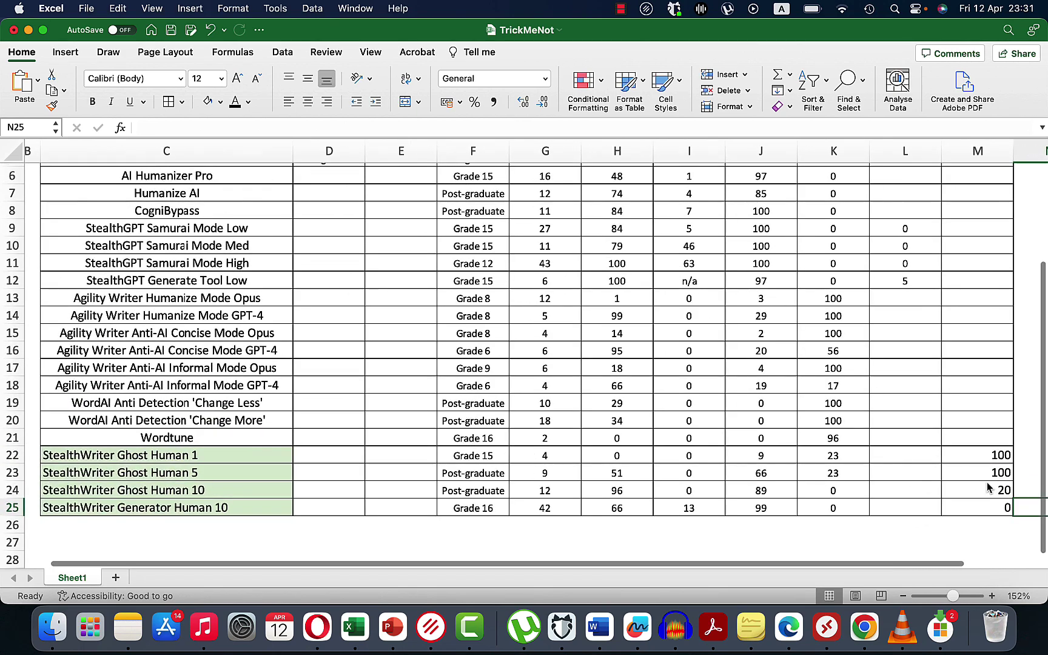
pyautogui.click(926, 536)
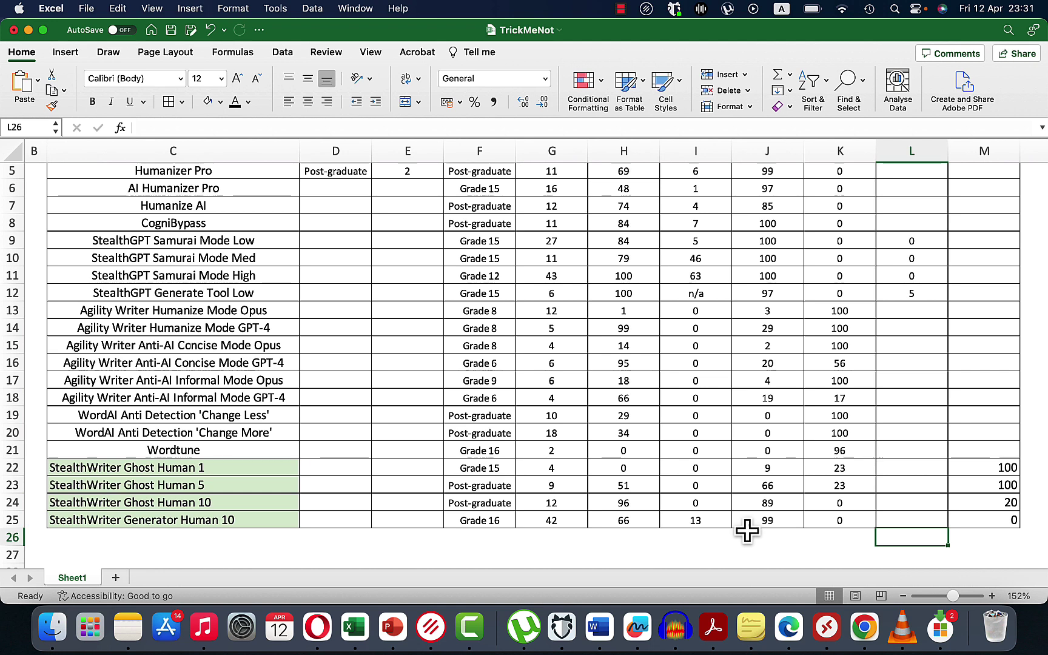
pyautogui.click(849, 471)
pyautogui.moveTo(849, 473); pyautogui.dragTo(691, 518)
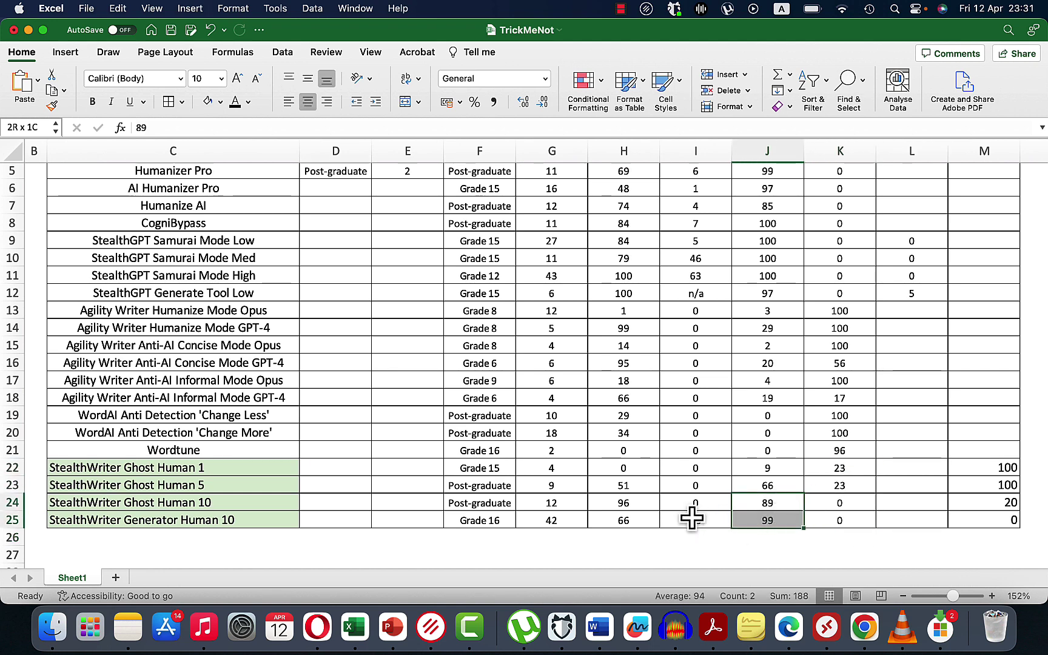
pyautogui.click(641, 509)
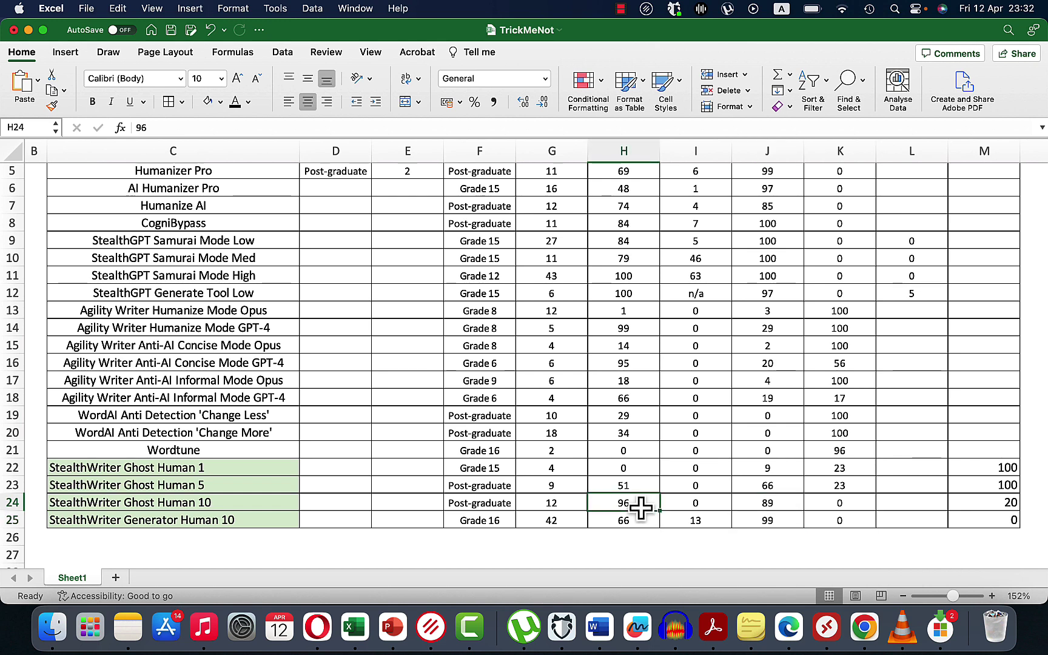
pyautogui.click(203, 501)
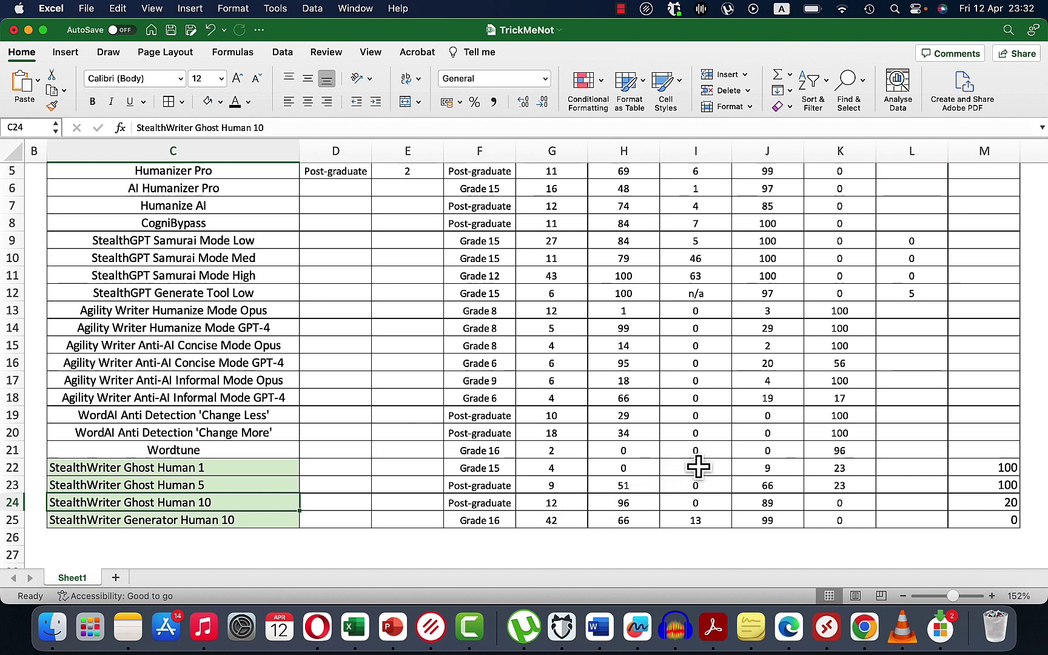
pyautogui.scroll(1, 702, 494)
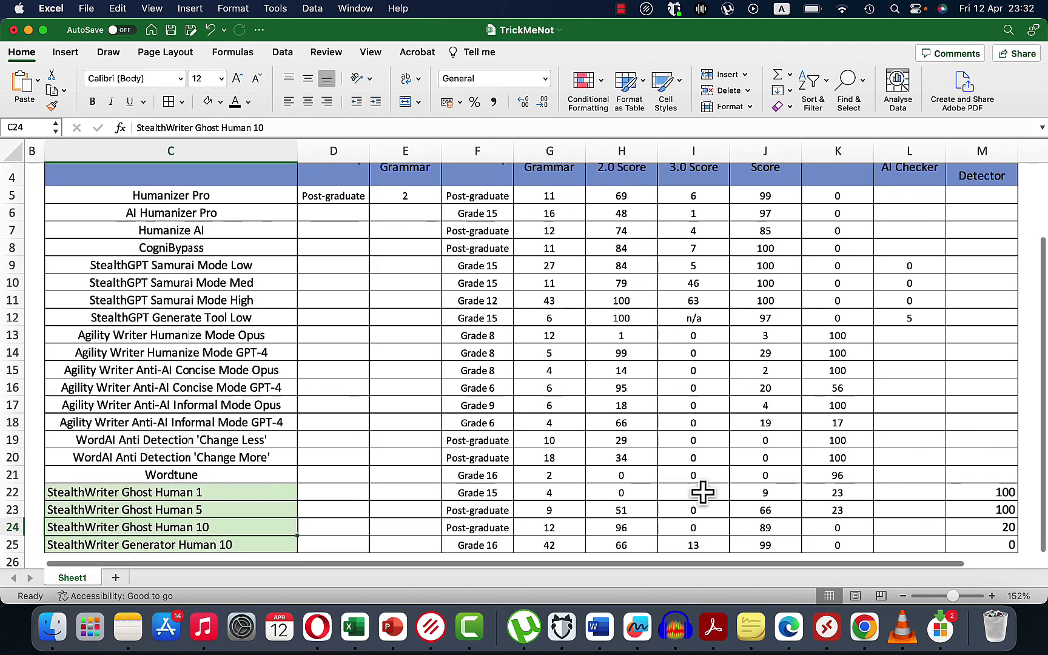
pyautogui.click(693, 301)
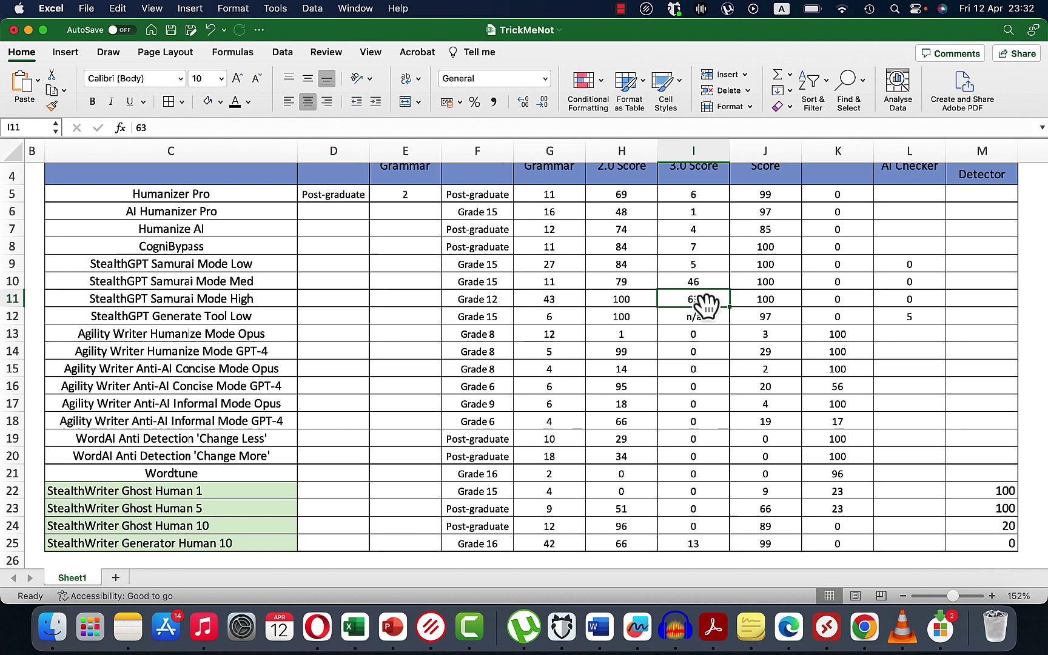
pyautogui.scroll(-3, 702, 363)
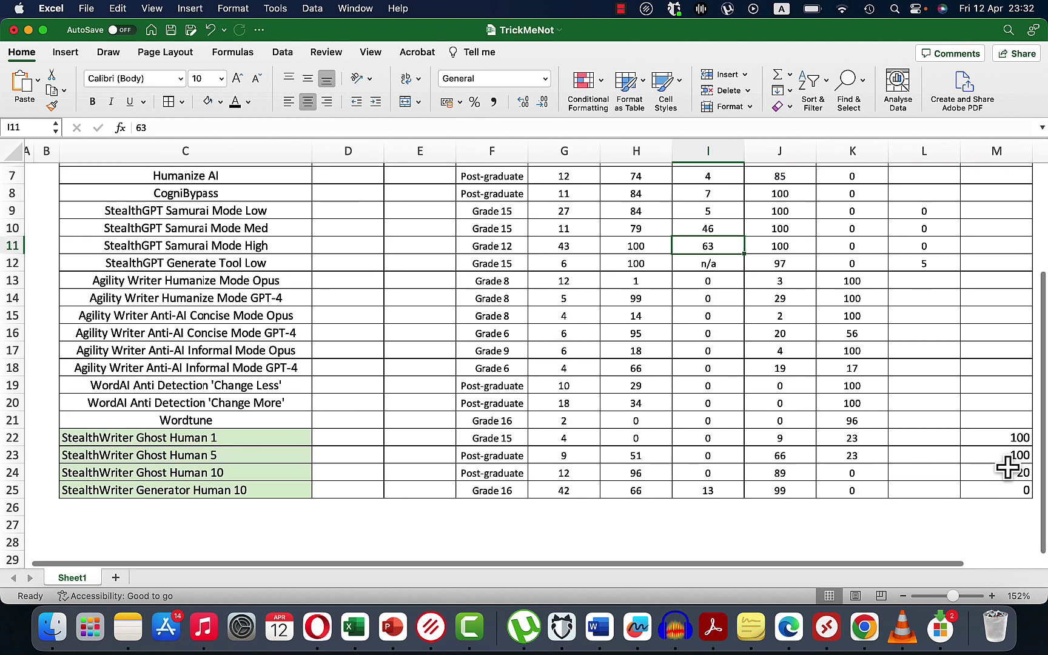
pyautogui.moveTo(1006, 437); pyautogui.dragTo(1005, 485)
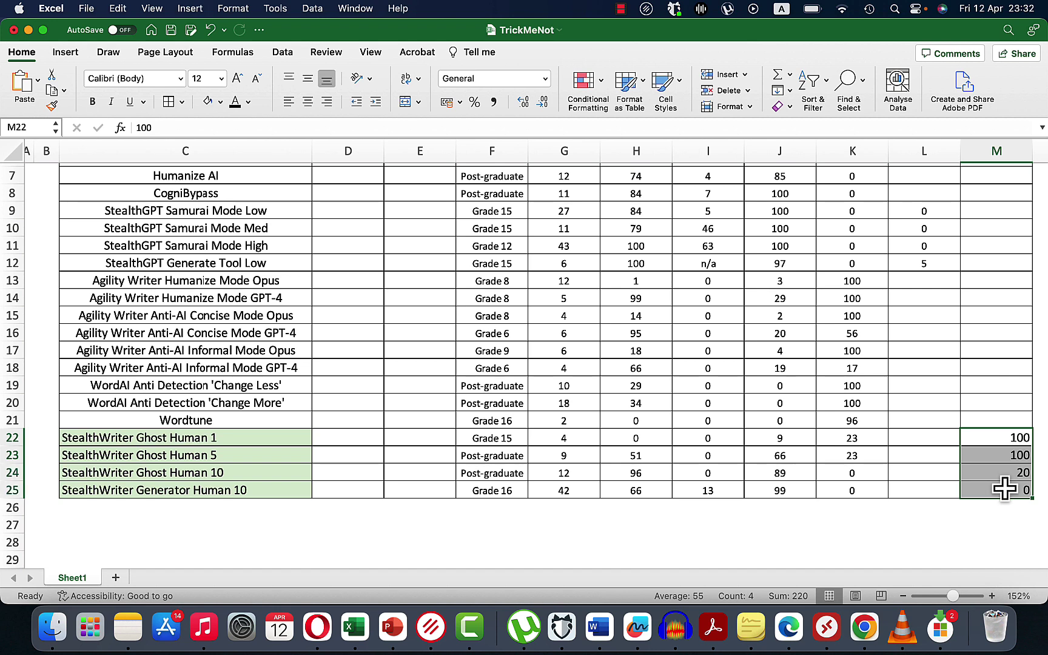
pyautogui.click(972, 490)
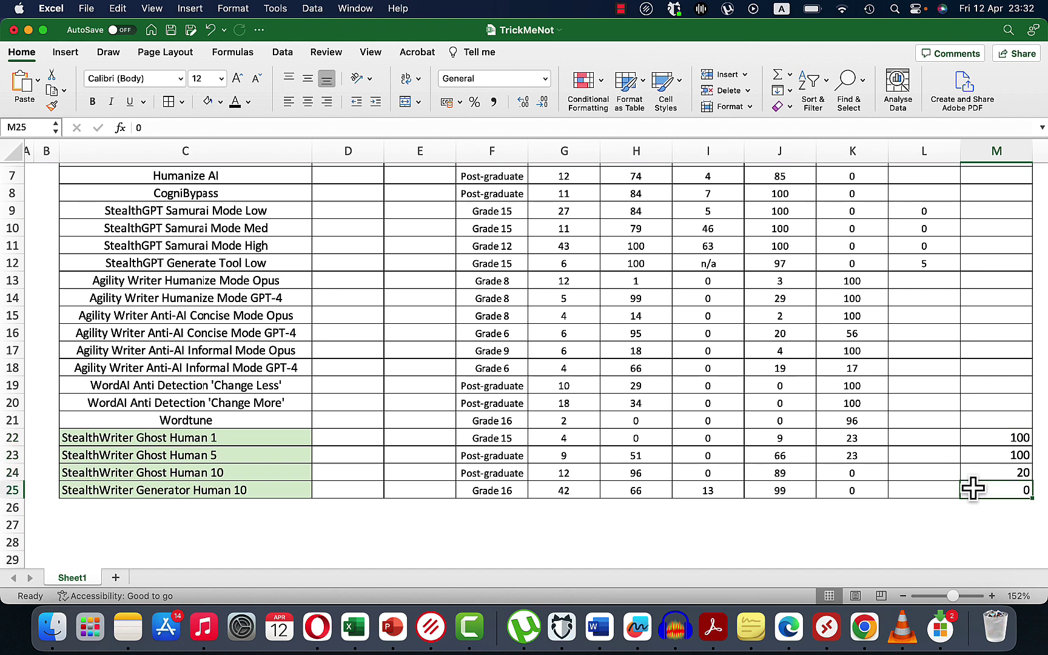
pyautogui.moveTo(975, 437); pyautogui.dragTo(984, 497)
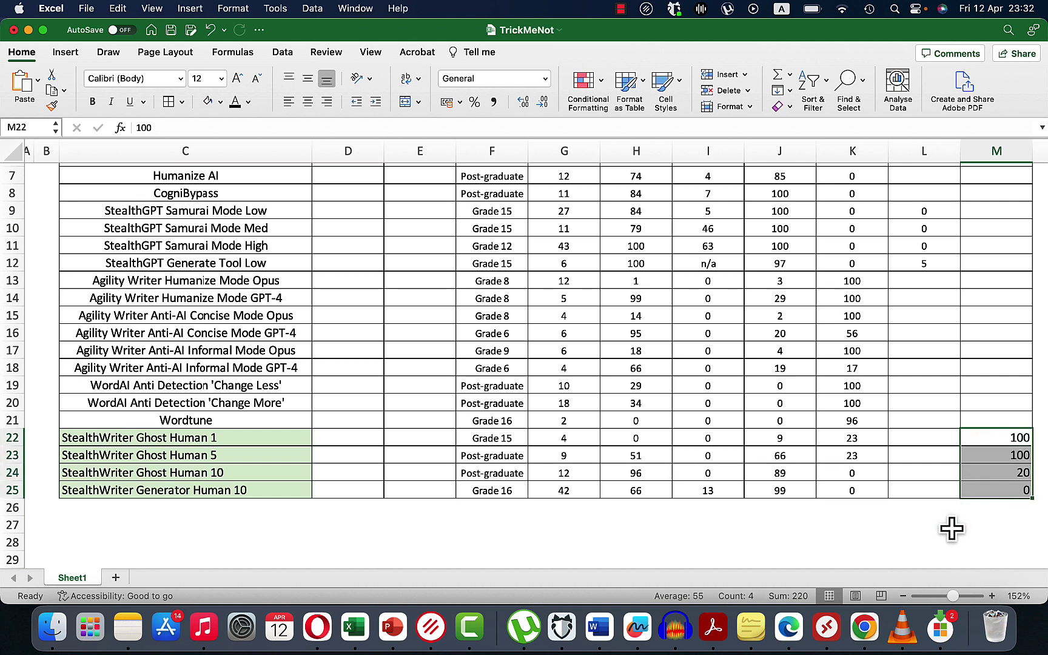
pyautogui.click(247, 488)
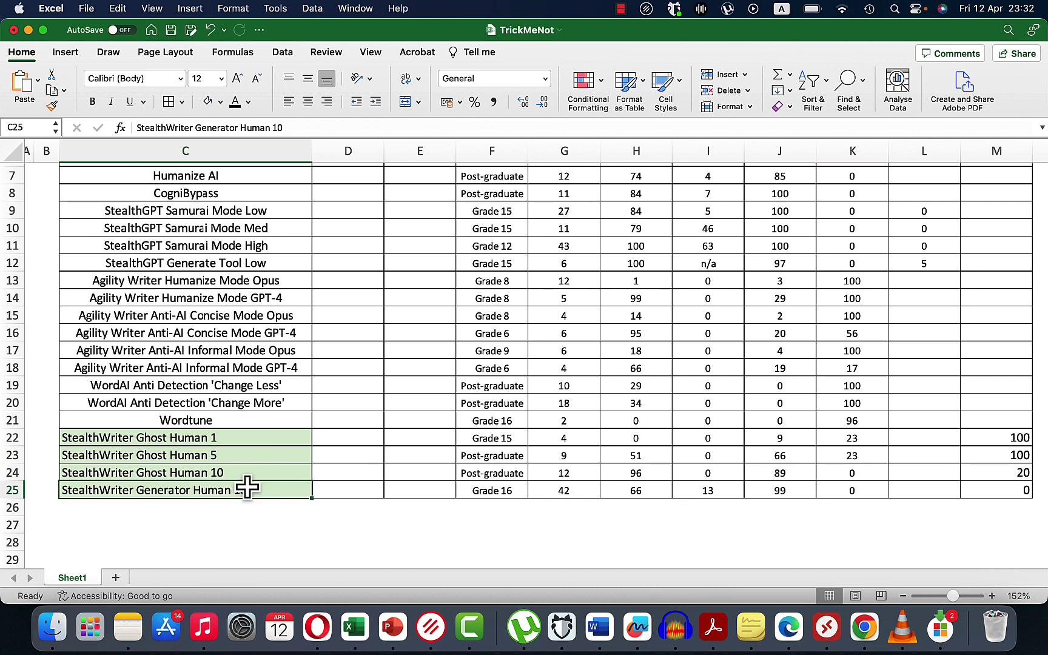
pyautogui.click(802, 490)
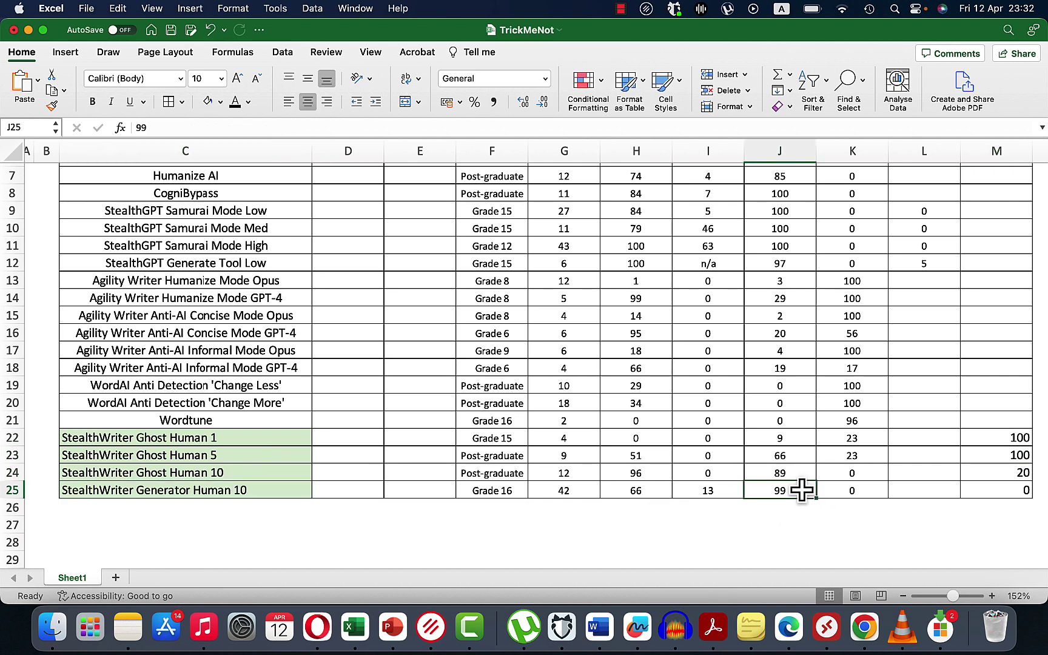
pyautogui.click(636, 491)
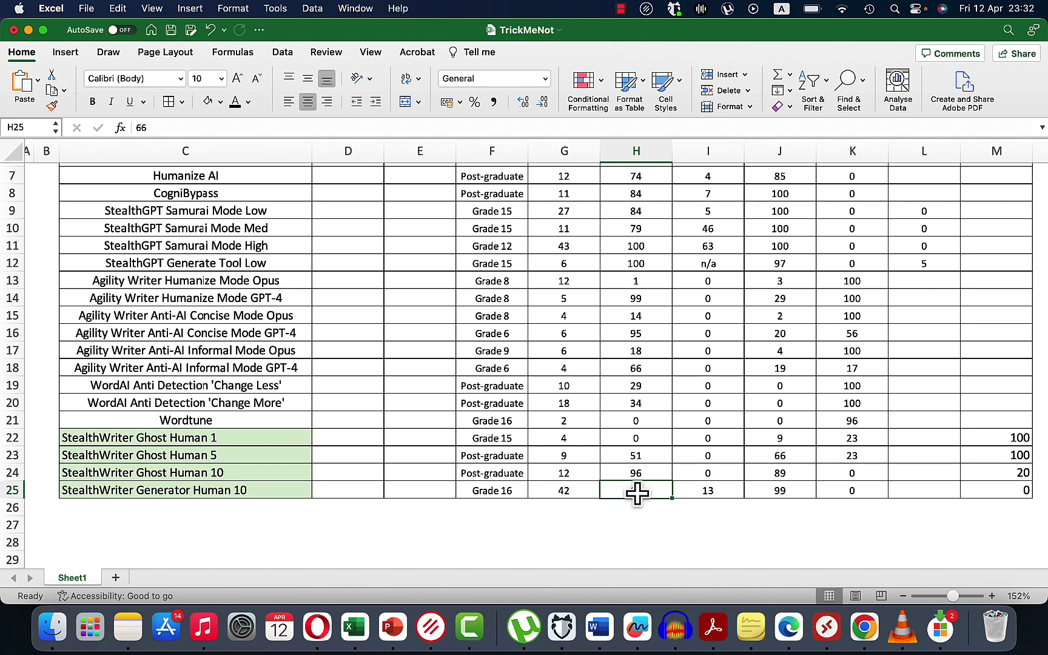
pyautogui.click(563, 490)
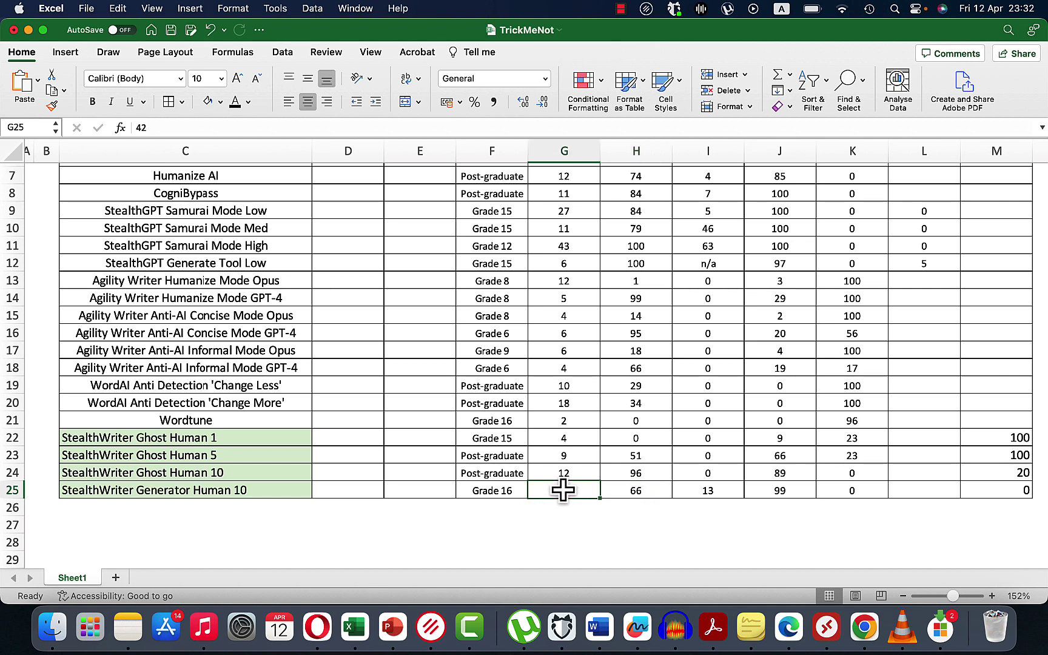